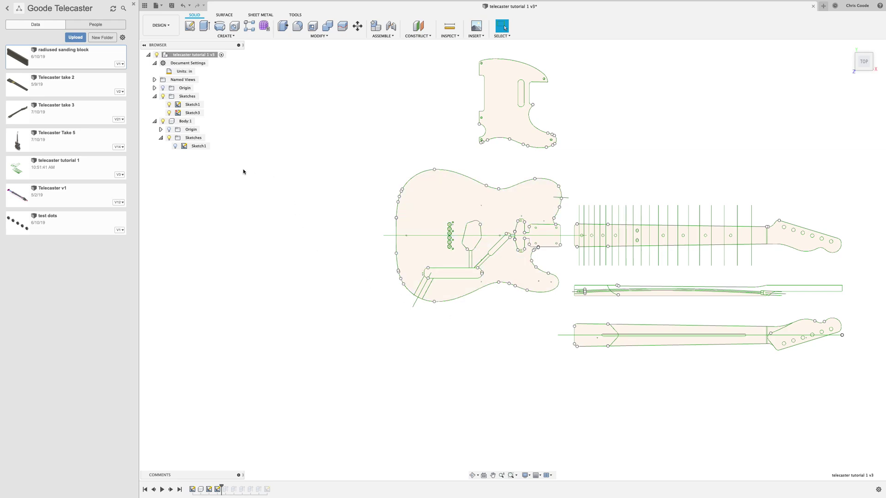
- Make Body:1 the active component
left_click(166, 131)
left_click(190, 122)
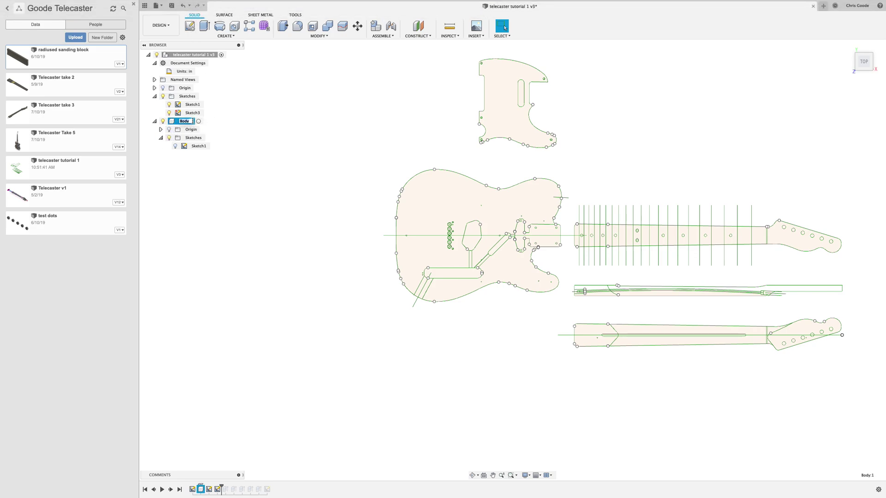
left_click(198, 121)
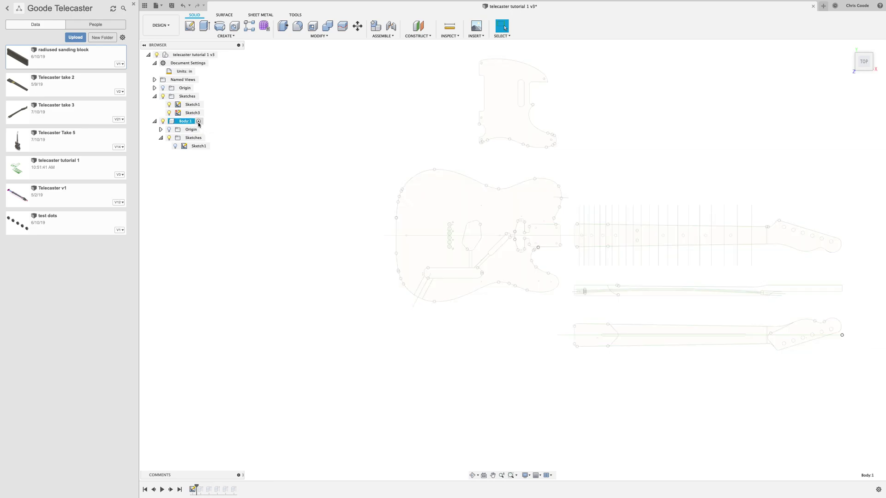
middle_click_drag(205, 189, 222, 168, "shift")
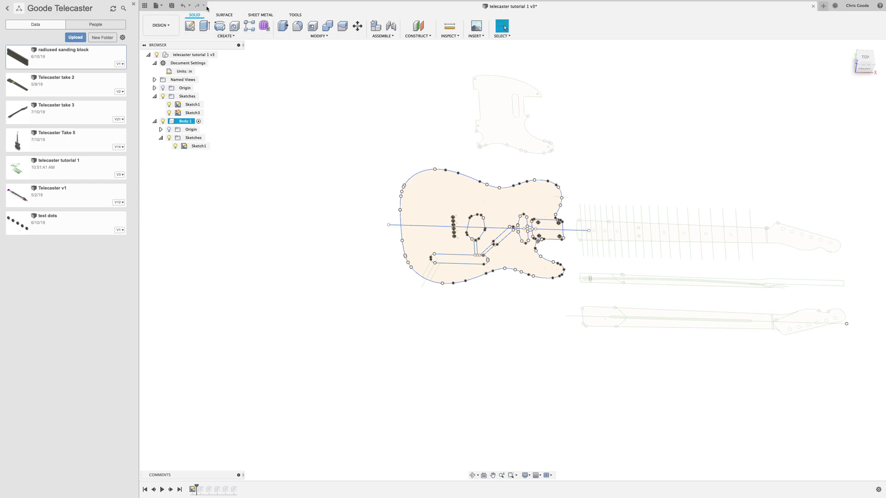
- Roll the timeline history marker to the end, past Extrude5
left_click(233, 489)
right_click(234, 489)
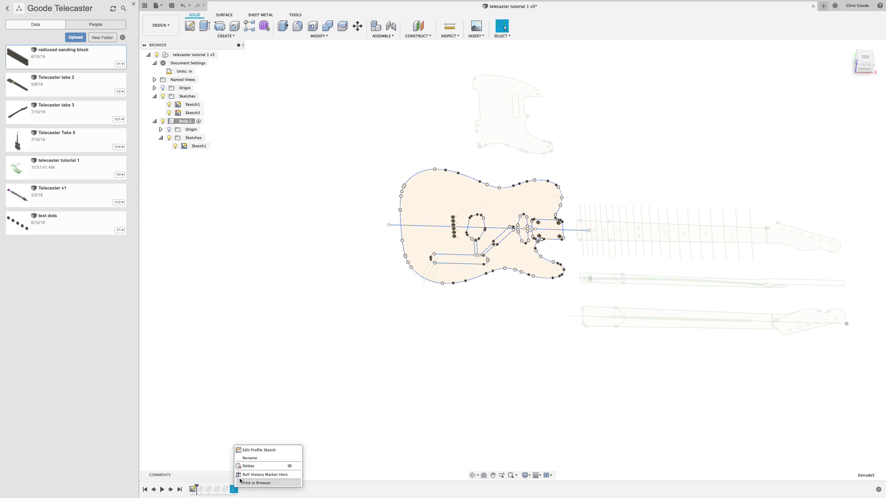
left_click(258, 472)
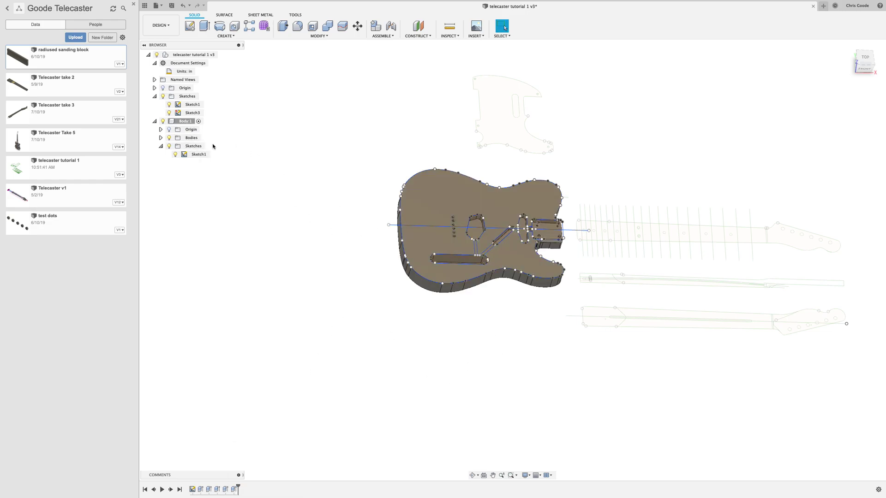
- Hide the sketches and orbit to an isometric view of the solid body
left_click(163, 97)
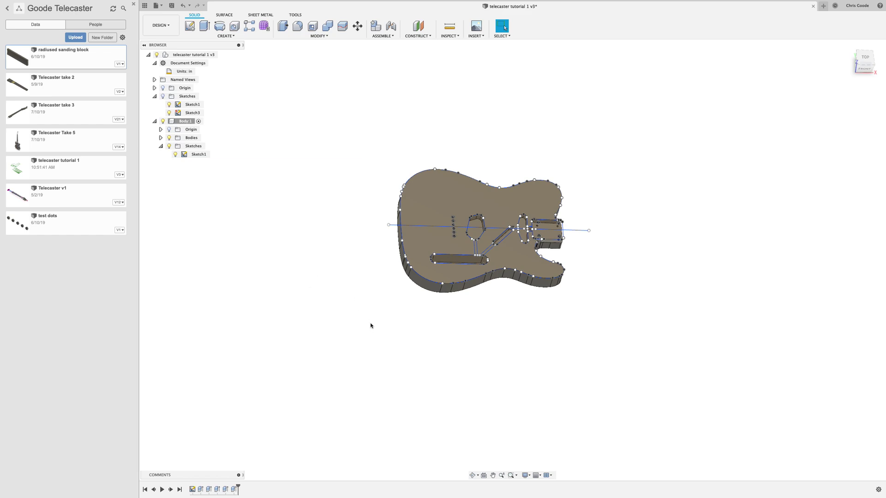
left_click(175, 154)
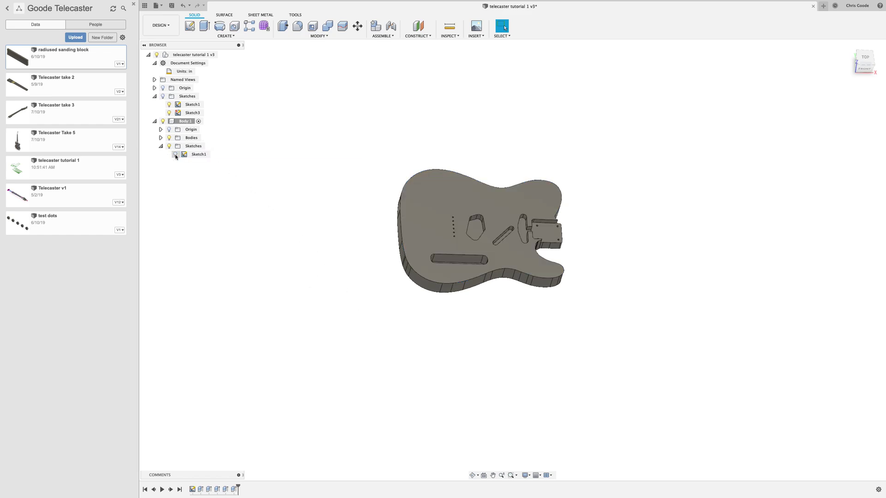
mouse_move(432, 328)
middle_mouse_down("shift")
mouse_move(431, 305)
mouse_move(389, 312)
mouse_move(411, 340)
mouse_move(420, 319)
middle_mouse_up("shift")
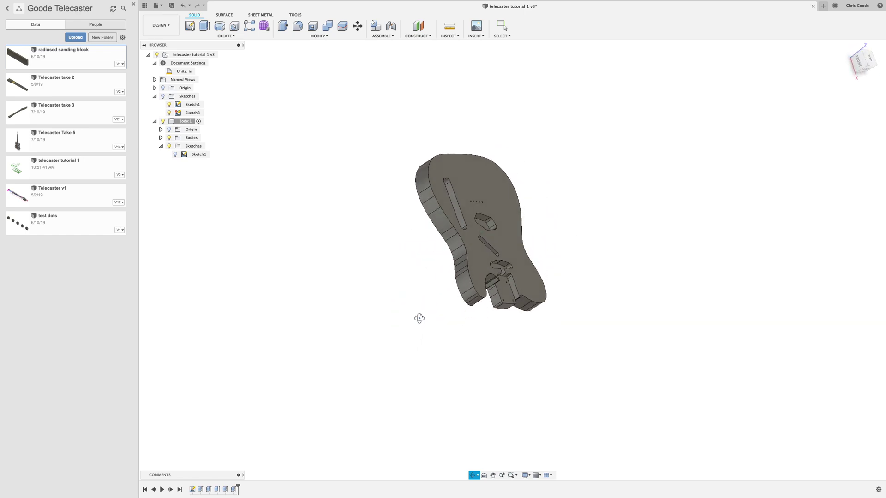
left_click(504, 27)
- Switch from the Design to the Manufacture workspace and orbit around the guitar body
left_click(849, 47)
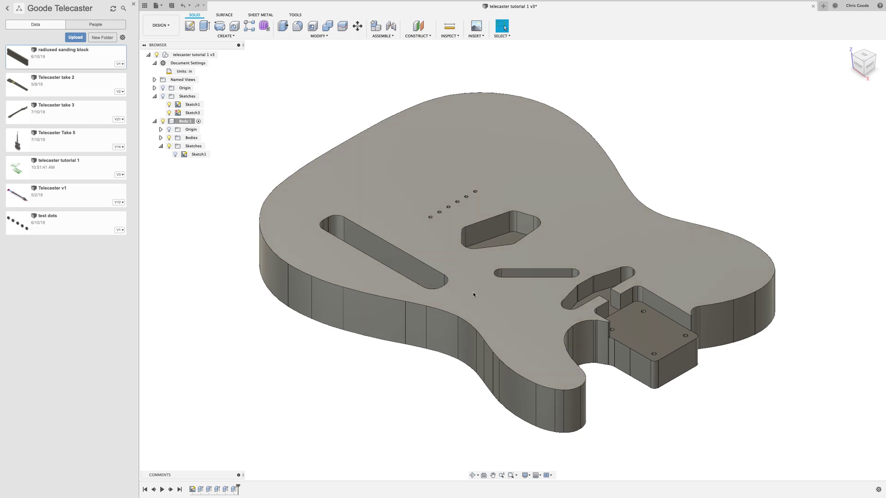
left_click(165, 28)
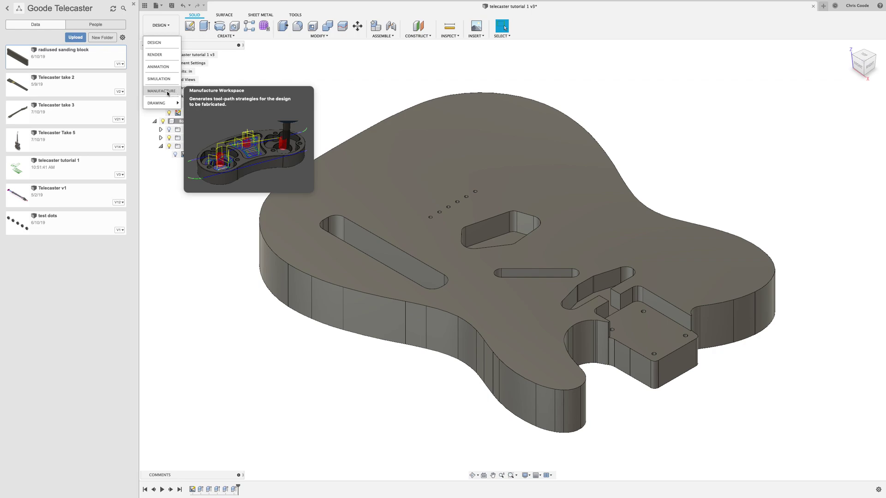
left_click(167, 93)
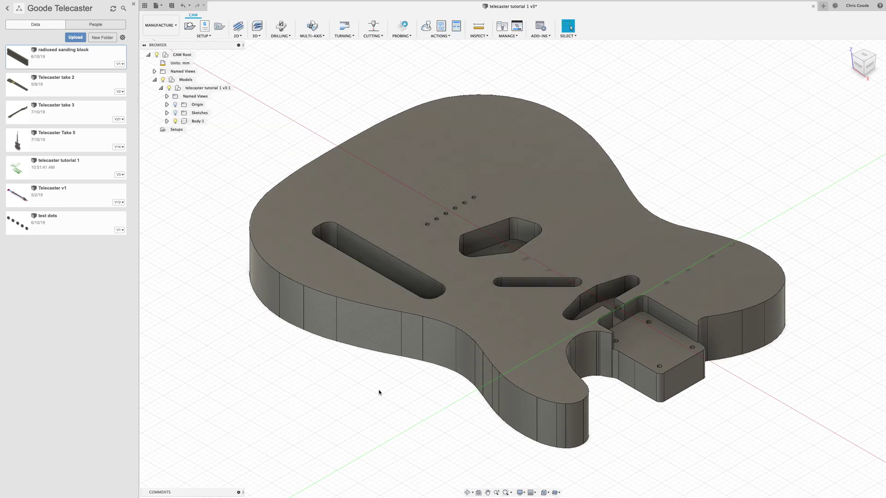
middle_click_drag(532, 455, 451, 249, "shift")
scroll(578, 421, "down", 2)
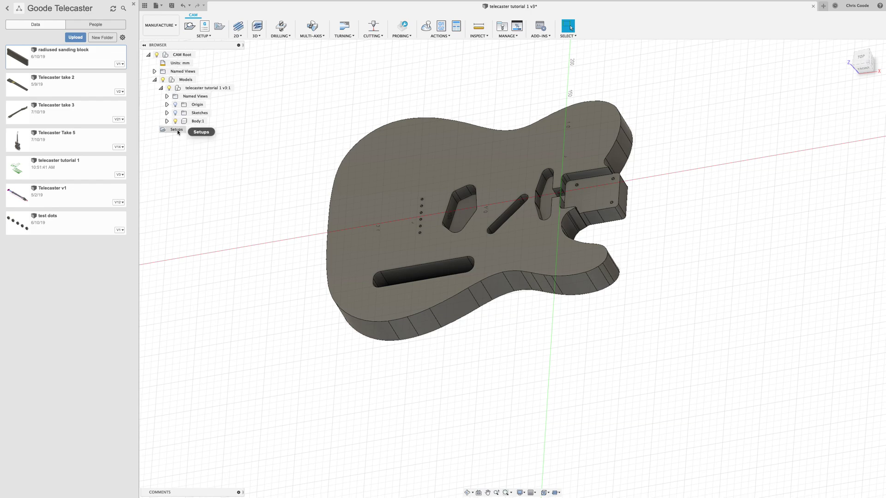
left_click(204, 36)
- Create a new milling setup and inspect its stock box from isometric and top views
left_click(206, 45)
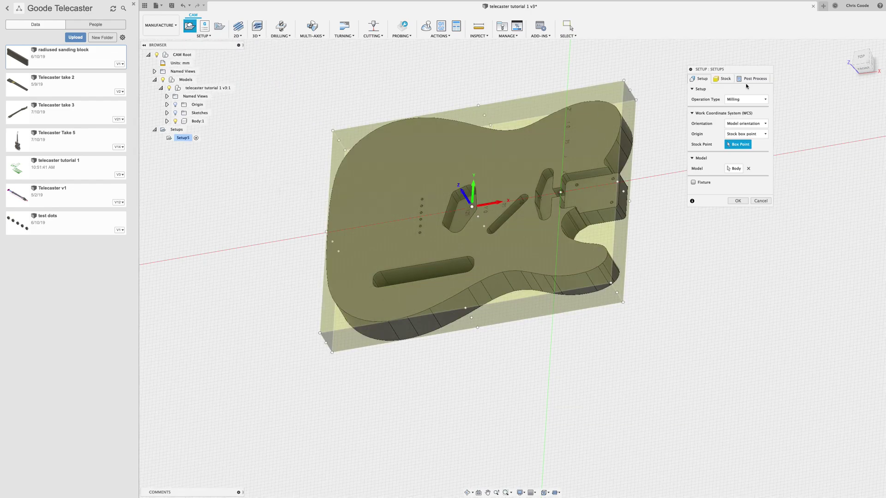
middle_click_drag(664, 356, 694, 330, "shift")
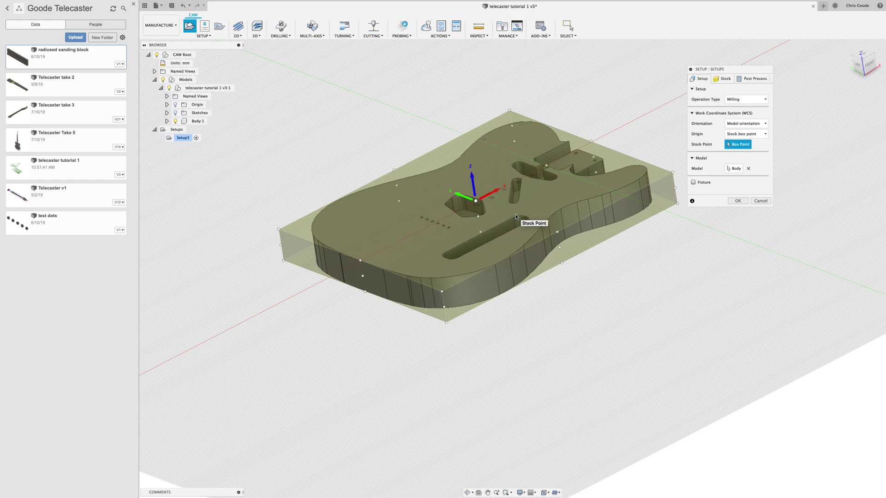
middle_click_drag(318, 338, 359, 331, "shift")
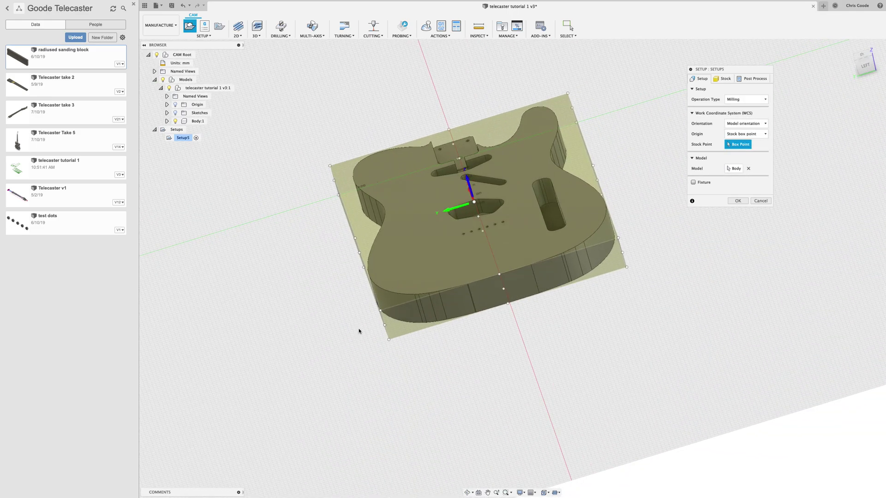
left_click(862, 56)
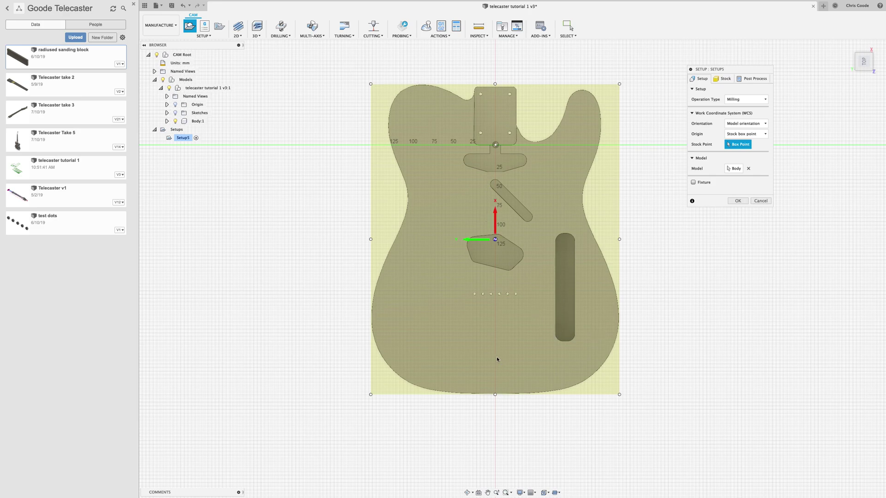
middle_click_drag(498, 359, 502, 236, "shift")
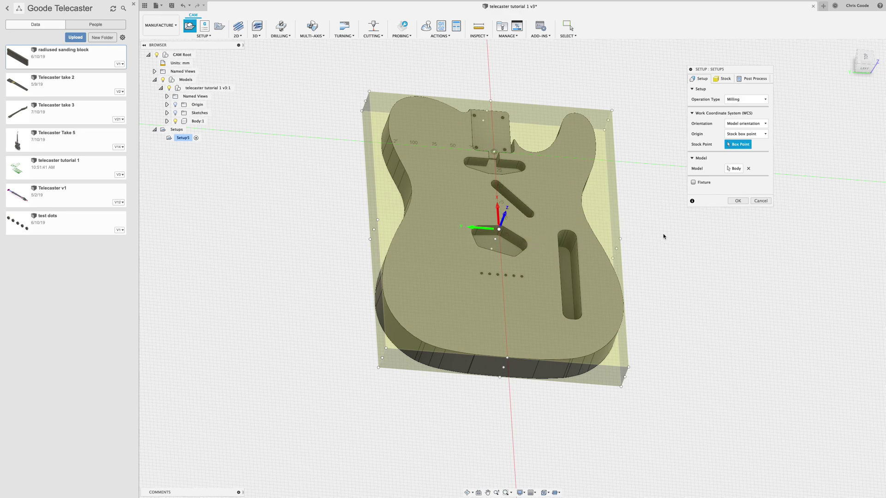
- Orient Setup5 by Z axis/plane & Y axis, with Y along the neck centre line
left_click(745, 124)
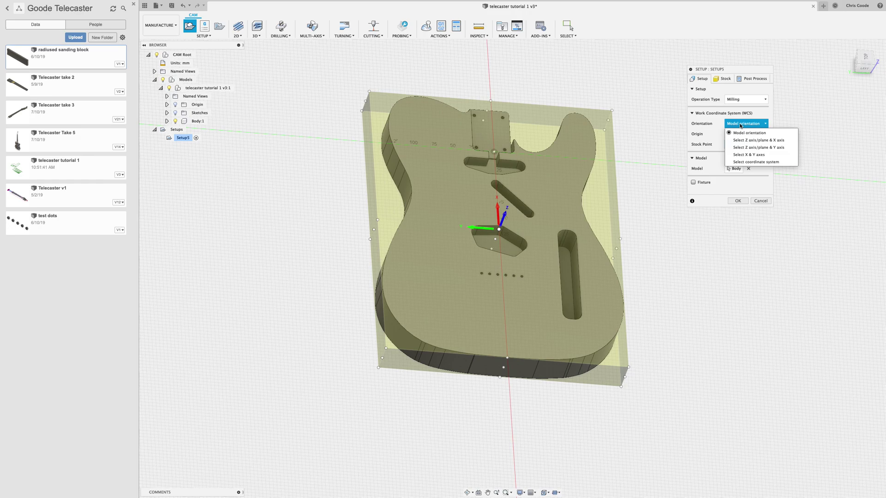
left_click(752, 148)
left_click(849, 49)
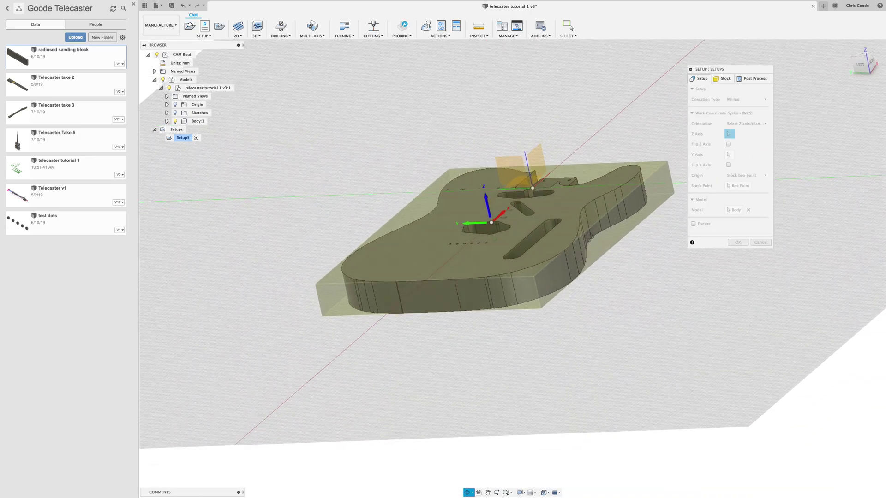
left_click(176, 113)
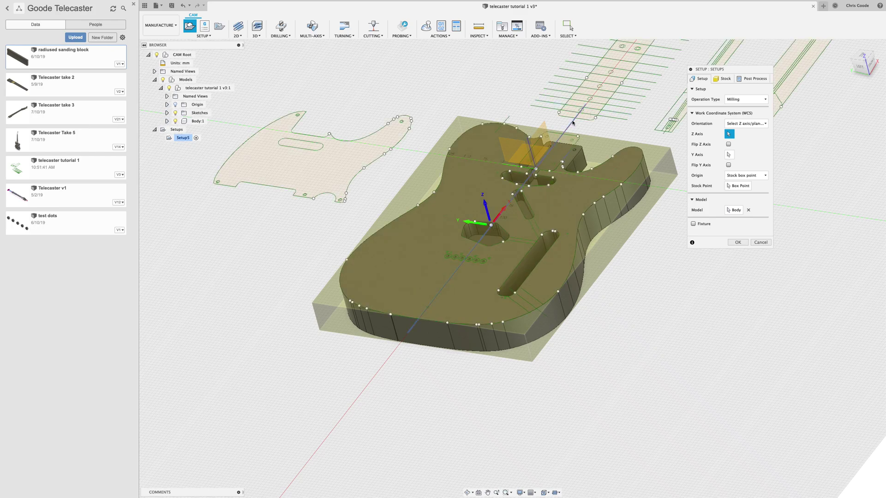
left_click(729, 155)
left_click(568, 130)
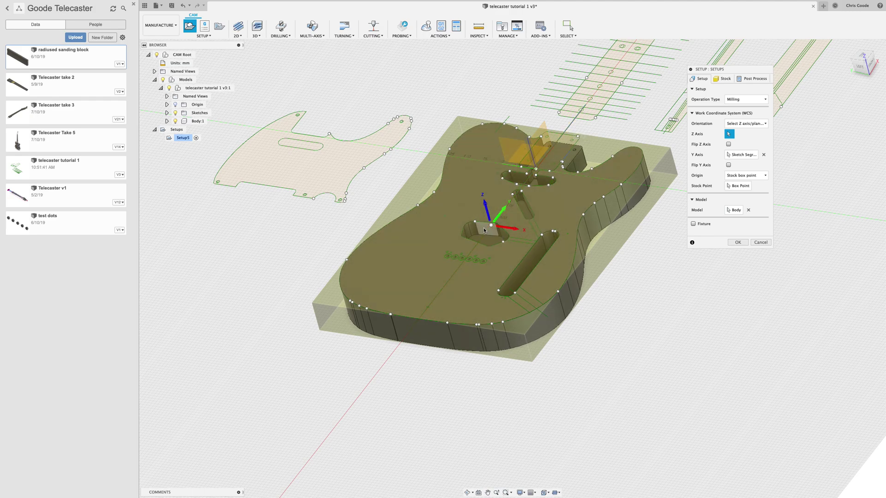
middle_click_drag(321, 438, 339, 435, "shift")
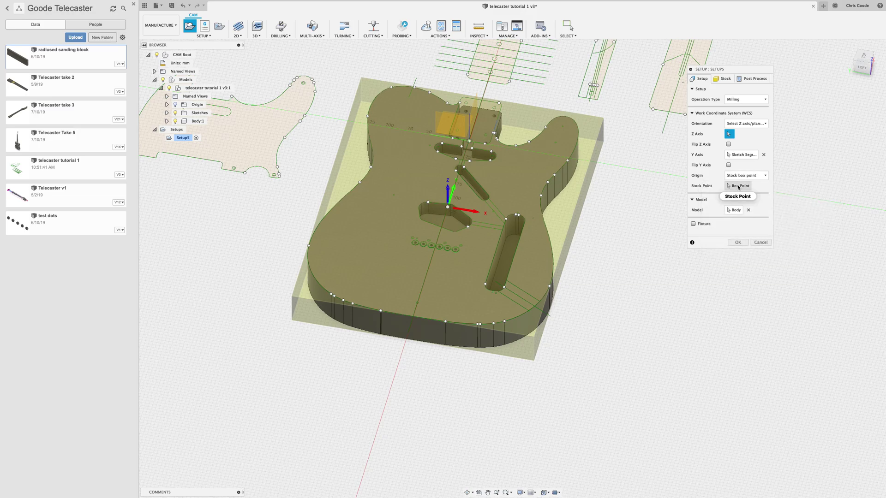
left_click(738, 186)
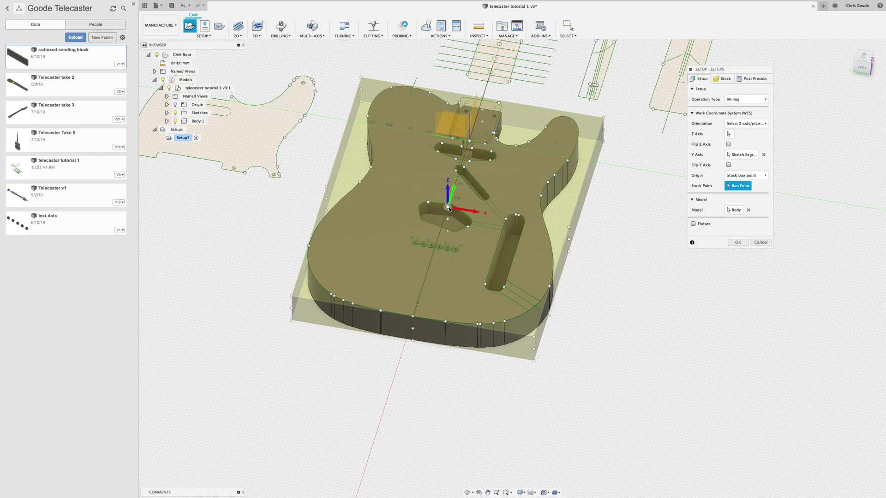
- Place the setup origin on the lower-left stock box corner and orbit to verify it
left_click(291, 297)
middle_click_drag(423, 358, 429, 362, "shift")
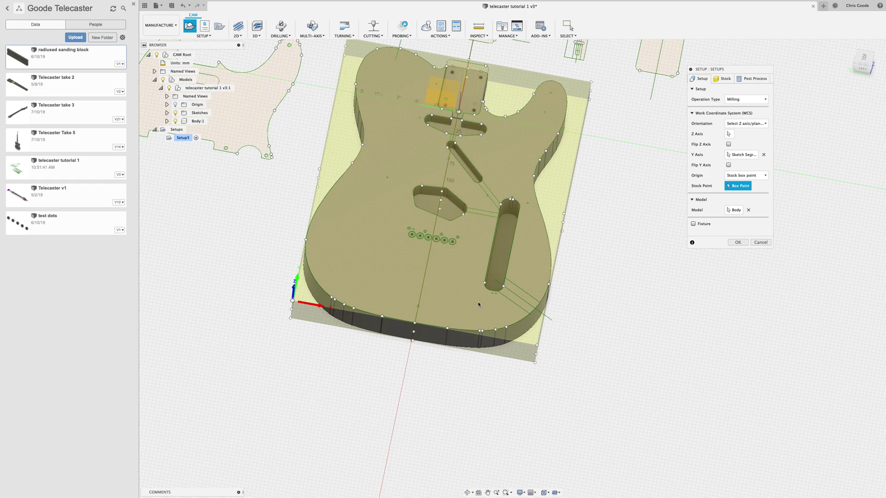
middle_click_drag(478, 304, 480, 303, "shift")
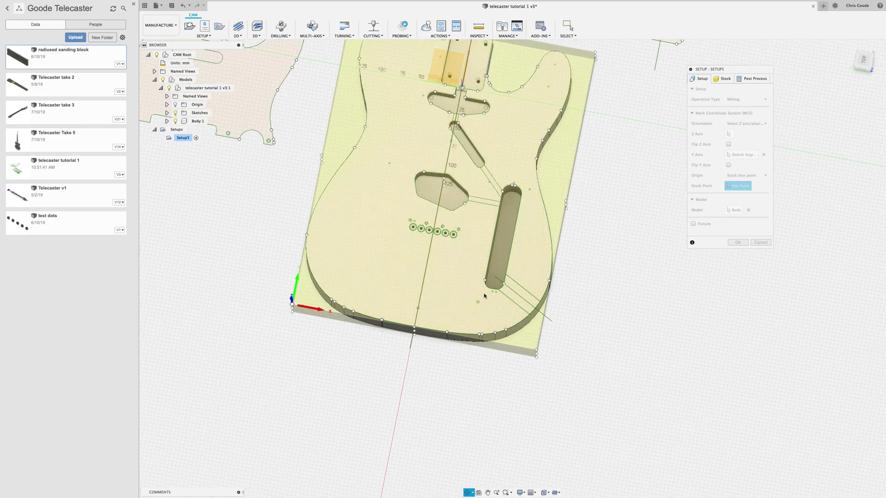
- Set the stock mode to Fixed size box, then bring up the Change Active Units dialog
left_click(724, 81)
middle_click_drag(599, 198, 560, 272, "shift")
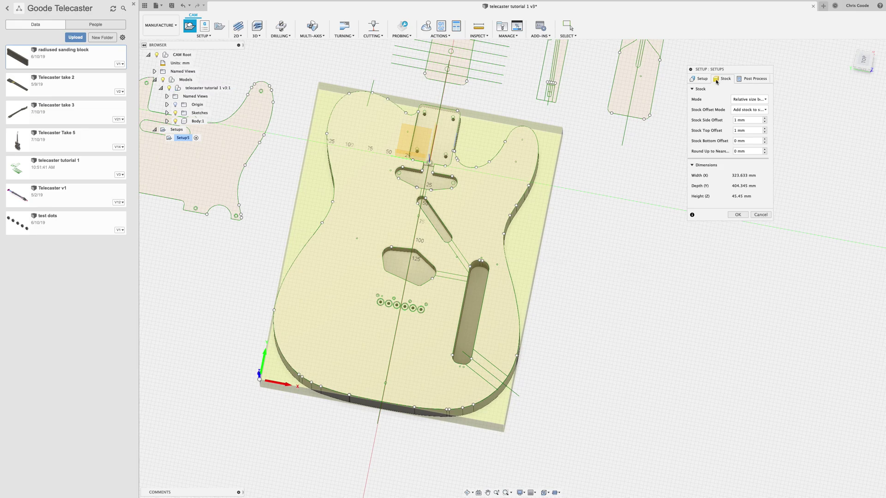
left_click(744, 100)
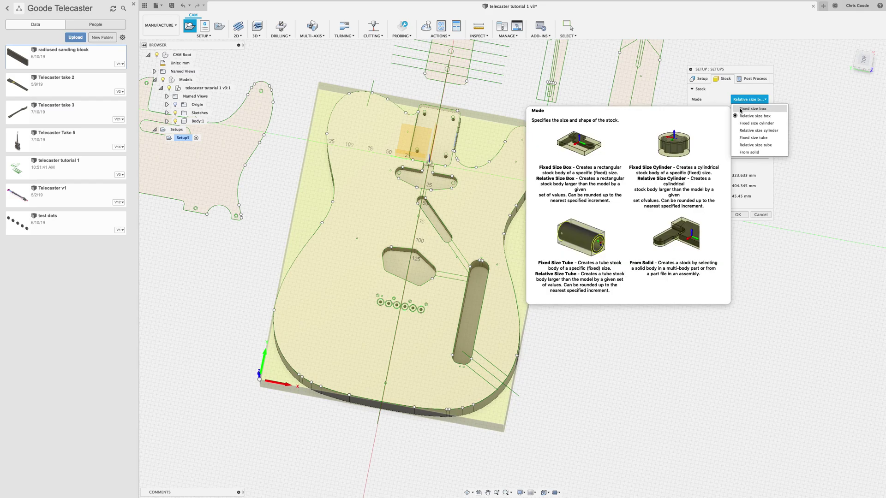
left_click(740, 109)
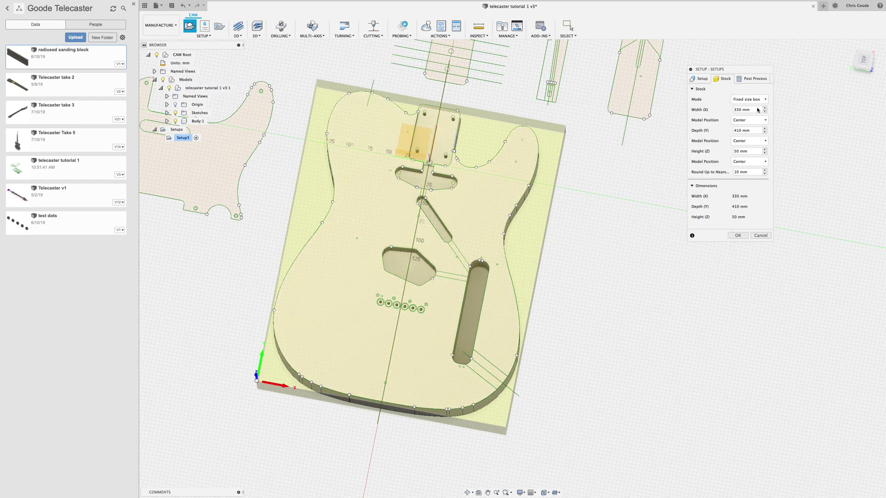
left_click(194, 63)
- Switch document units to Inch as the default and start a new milling setup
left_click(341, 164)
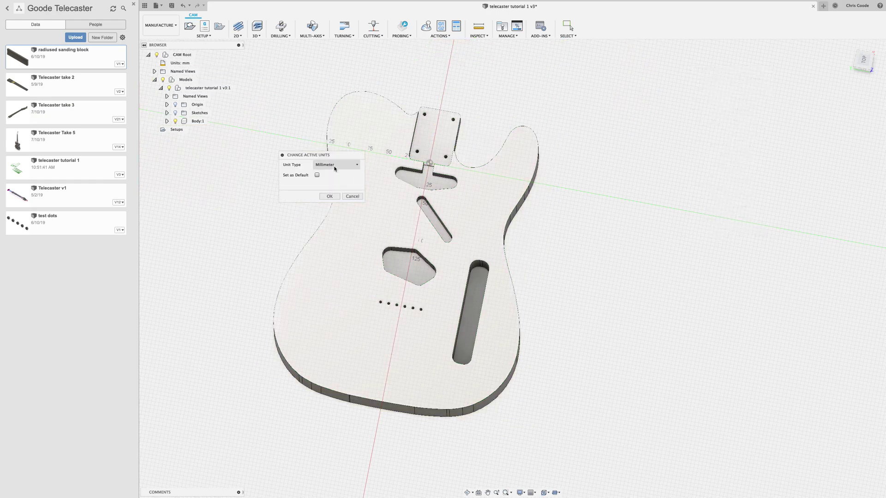
left_click(338, 179)
key("Return")
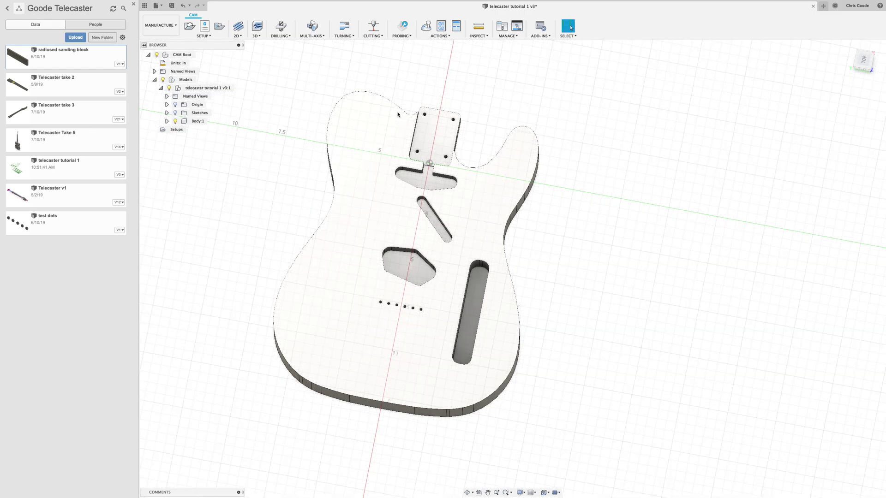
left_click(199, 37)
left_click(202, 47)
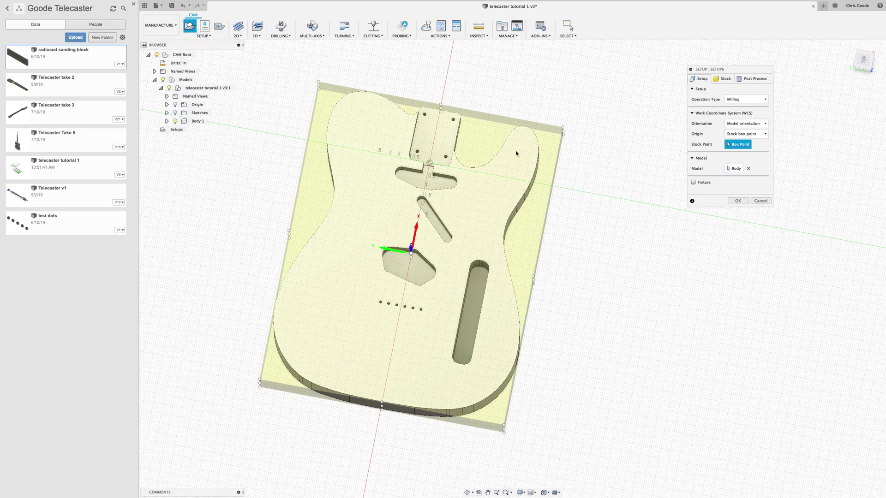
- Align Setup6's Y axis to the body centreline and put the origin at the stock's lower-left corner
left_click(744, 123)
left_click(743, 140)
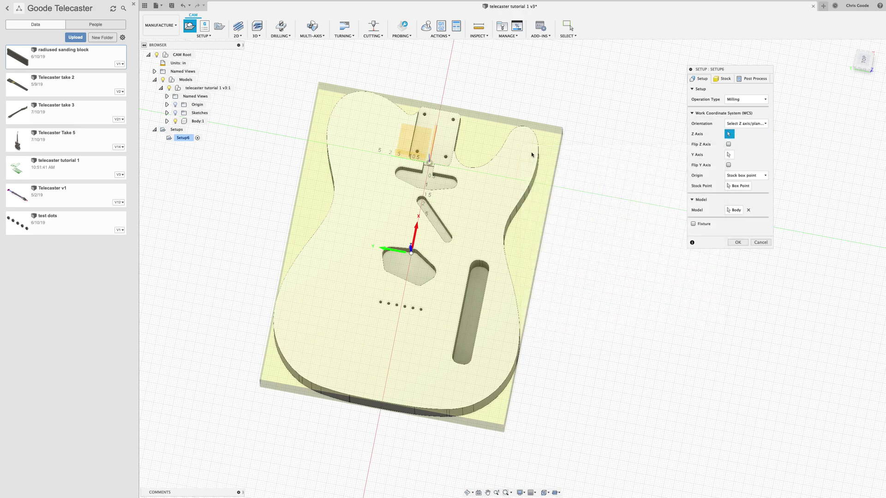
left_click(176, 112)
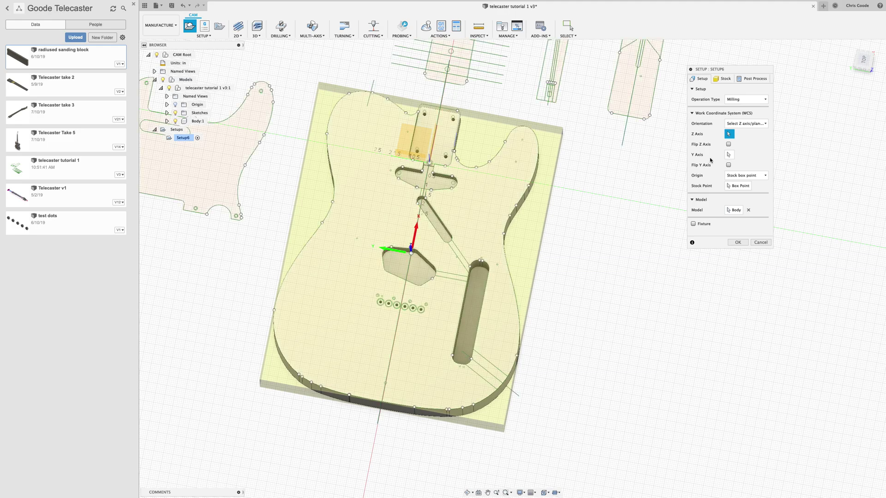
left_click(436, 95)
left_click(441, 98)
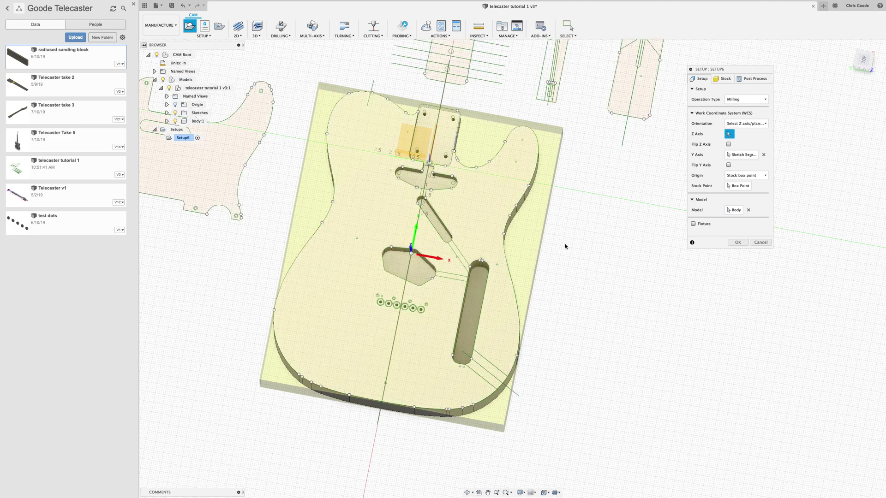
left_click(735, 186)
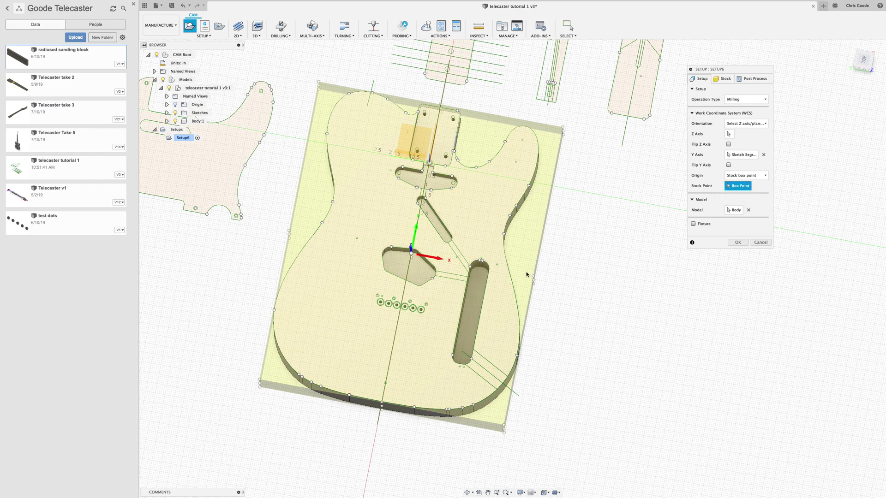
left_click(260, 380)
- Make the stock a fixed-size box 15 in wide and 18 in deep
left_click(723, 79)
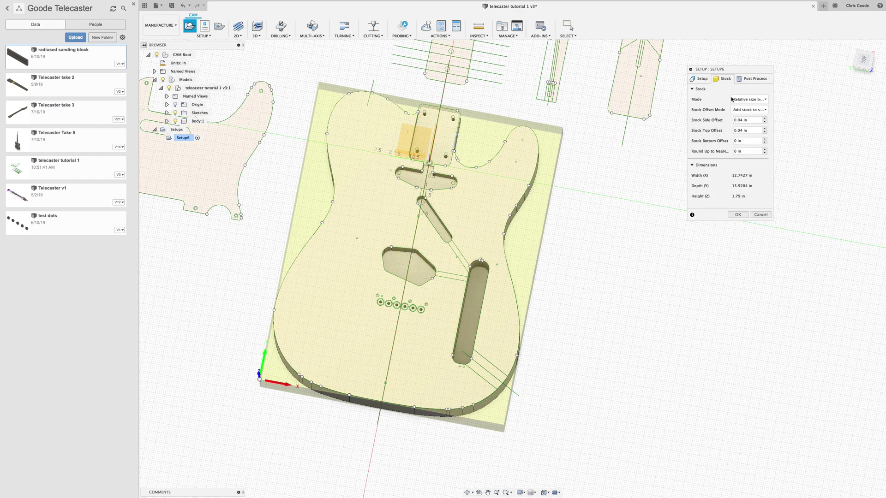
left_click(743, 100)
left_click(752, 109)
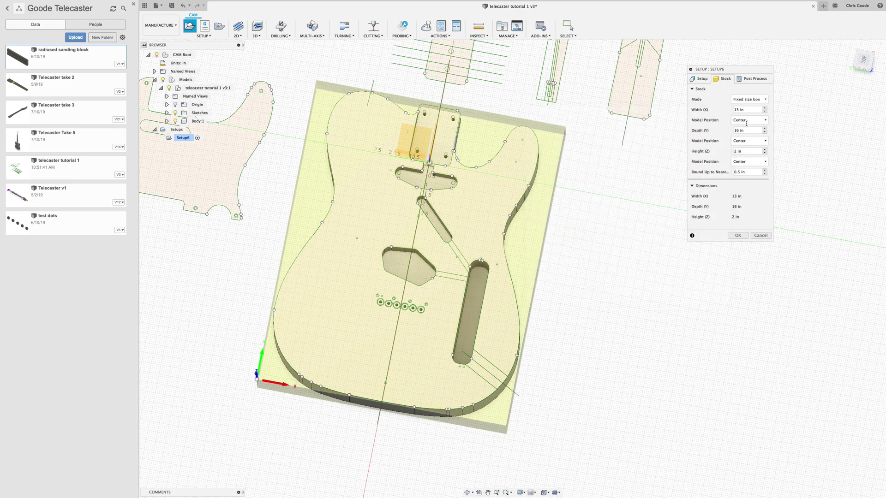
left_click_drag(755, 111, 729, 110)
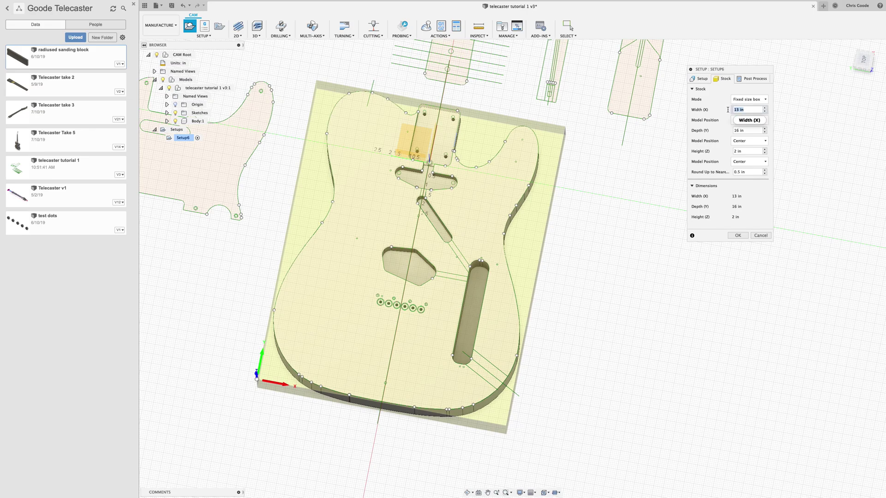
type("15")
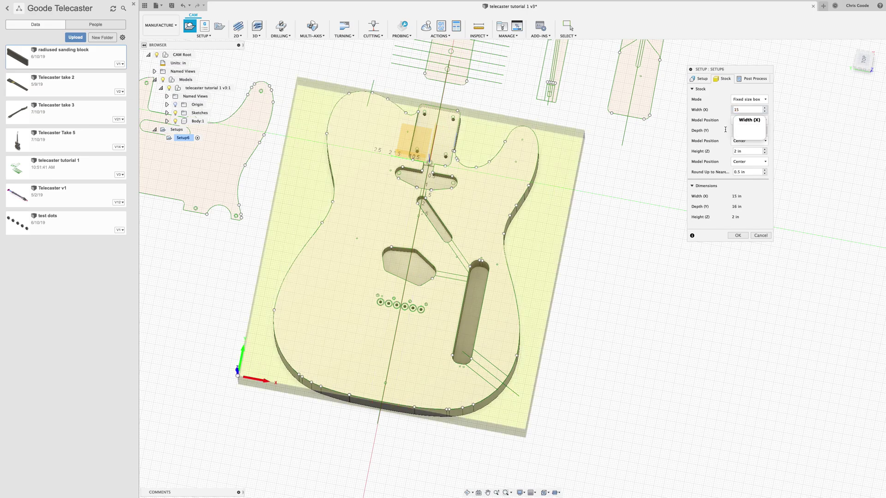
key("Tab")
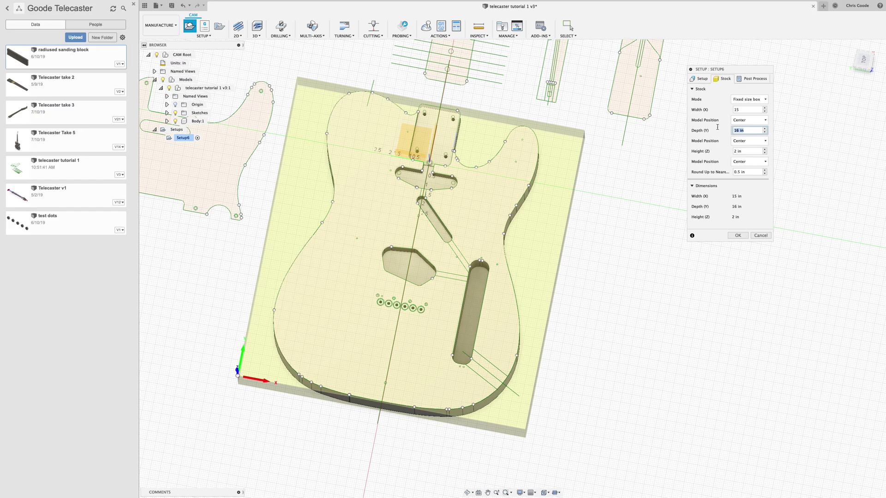
type("18")
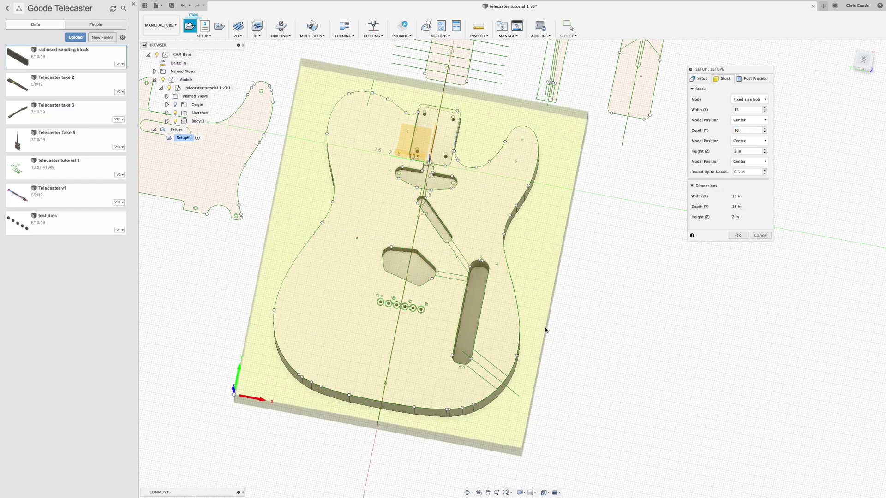
- Set the stock height to 1.75 in and orbit to check its thickness
middle_click_drag(546, 332, 542, 312, "shift")
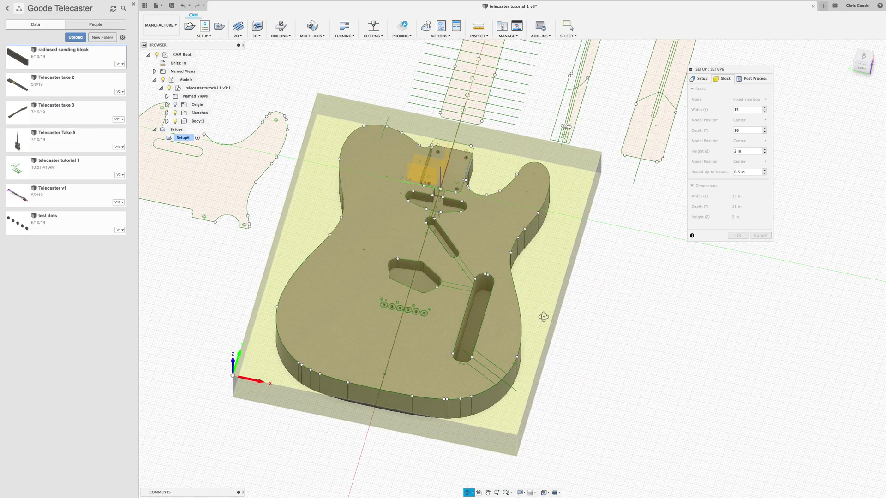
left_click(744, 151)
key("BackSpace")
key("BackSpace")
key("BackSpace")
key("BackSpace")
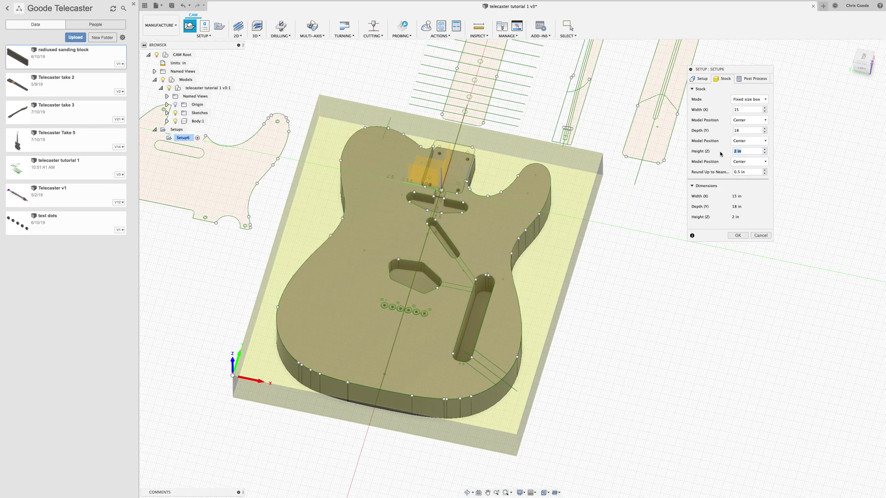
type("1")
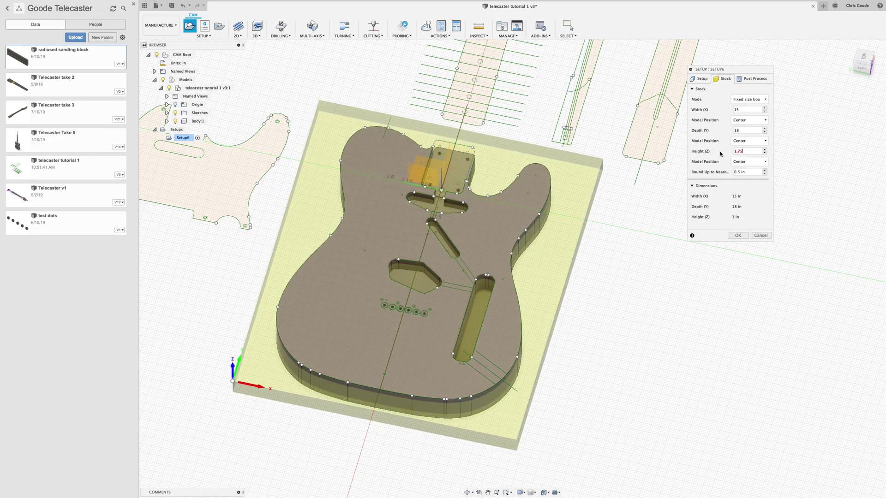
type(".75")
key("Return")
middle_click_drag(567, 418, 484, 323, "shift")
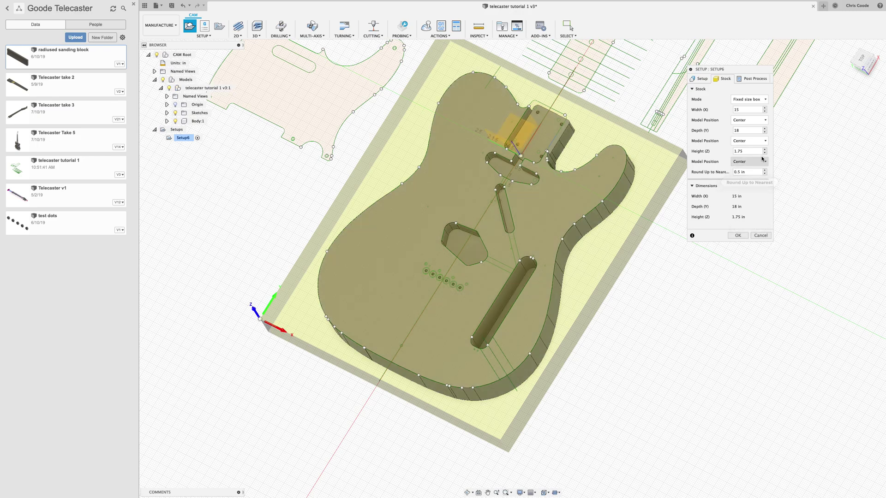
left_click(700, 79)
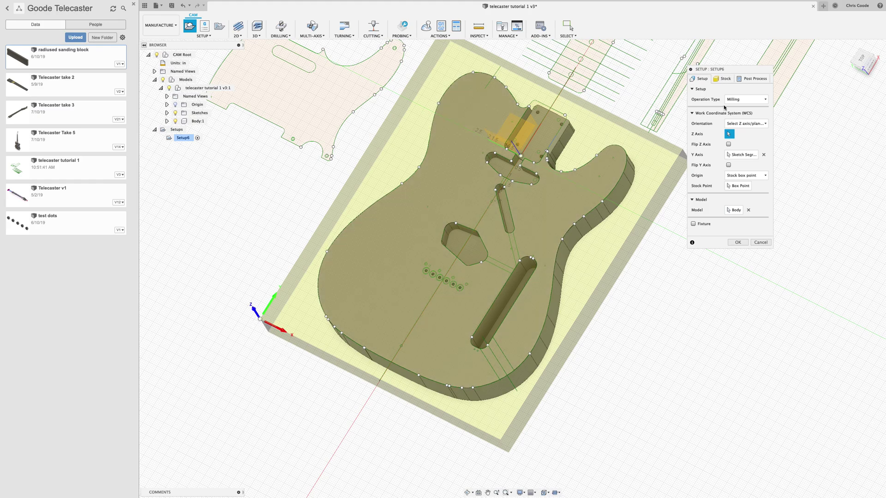
left_click(723, 79)
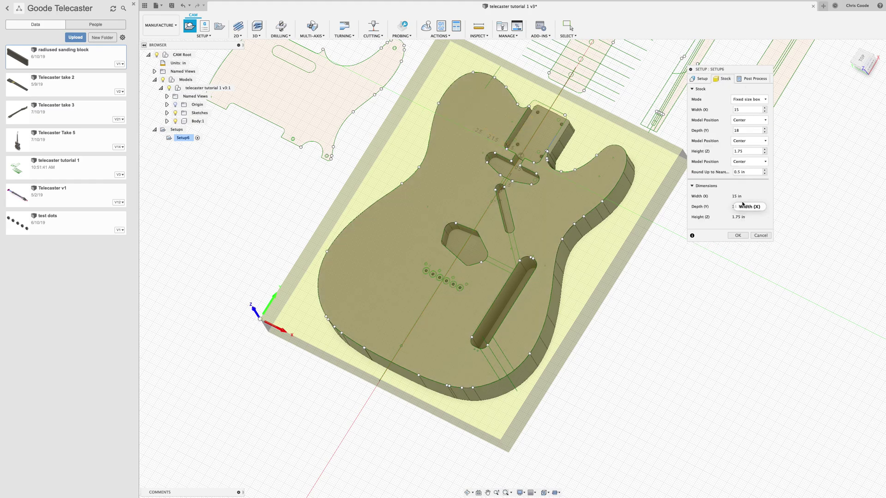
middle_click_drag(637, 282, 774, 143, "shift")
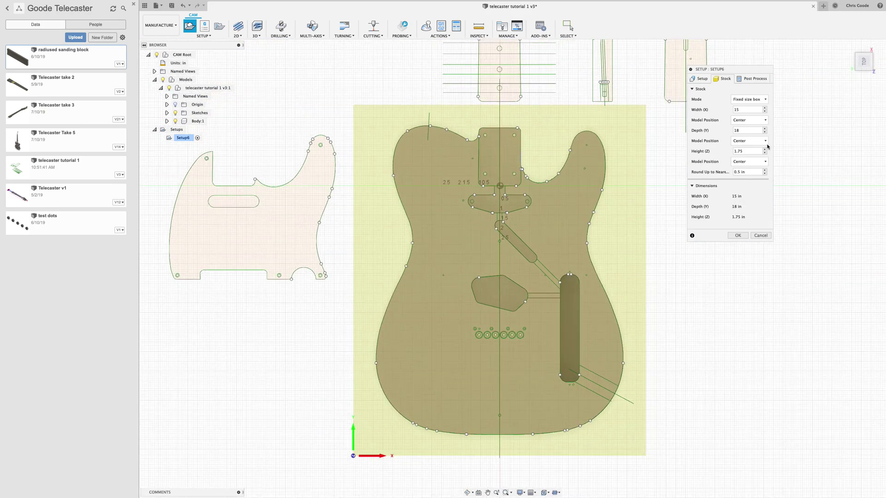
left_click(747, 121)
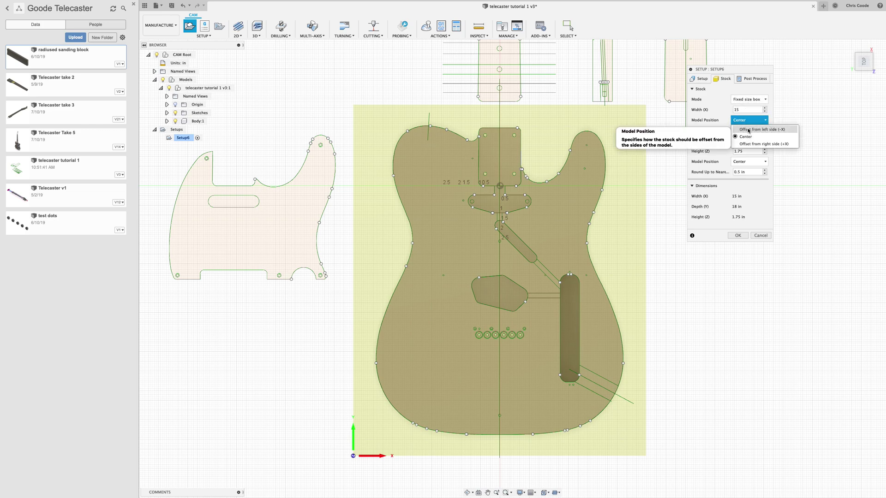
left_click(748, 129)
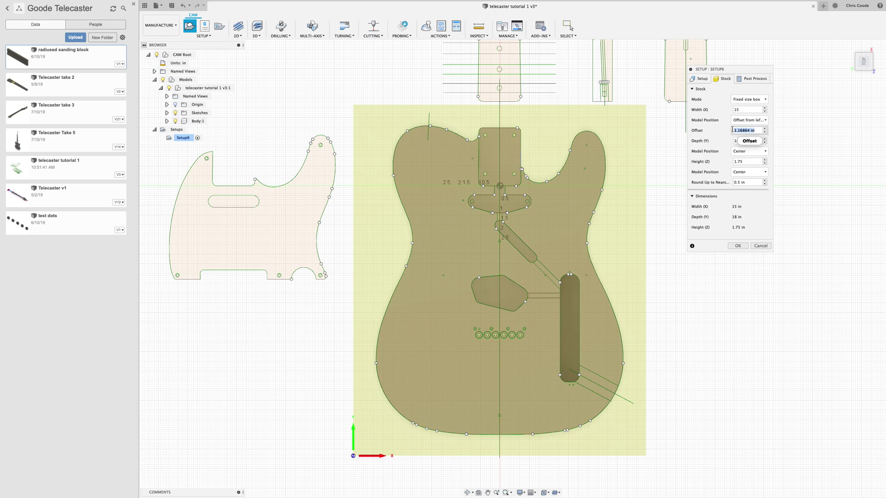
type("1")
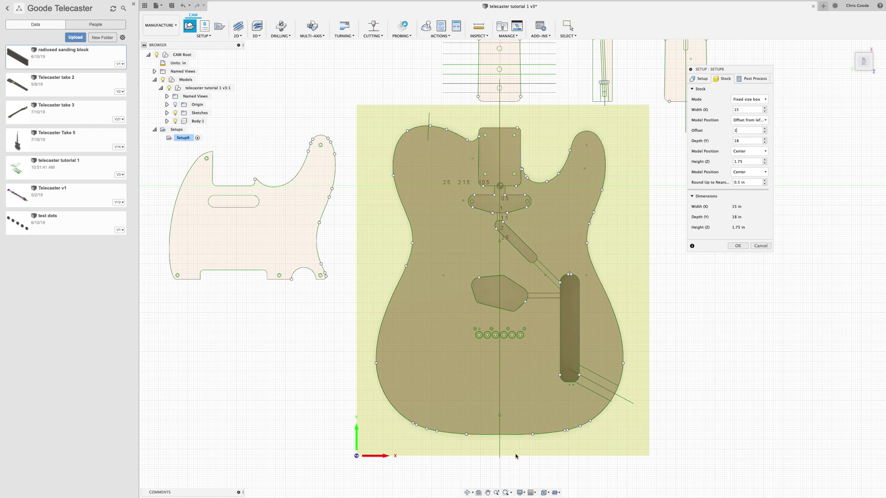
left_click(748, 120)
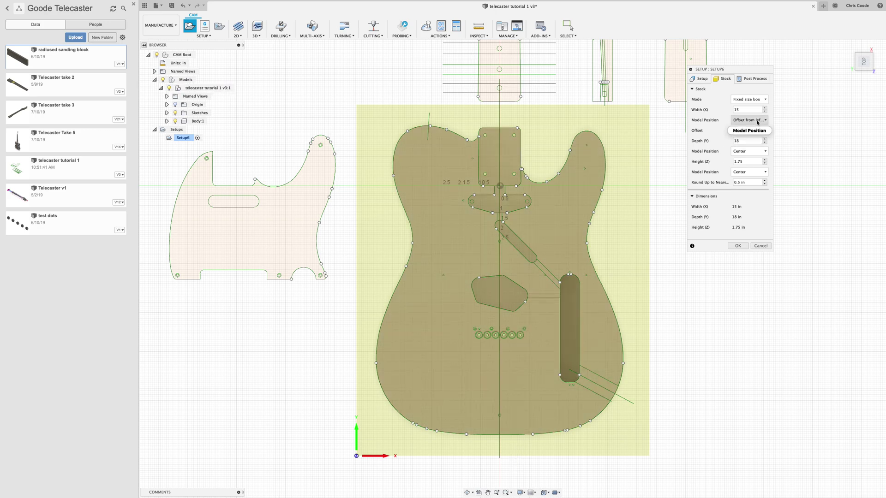
left_click(749, 138)
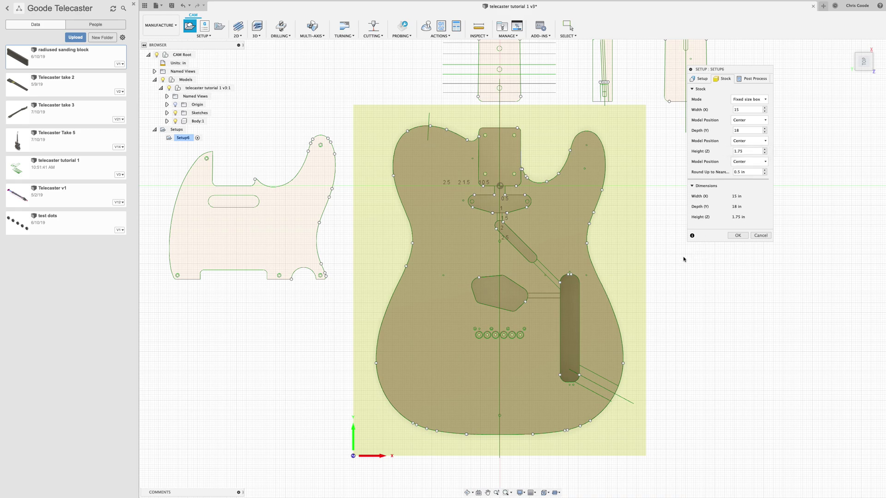
left_click(500, 184)
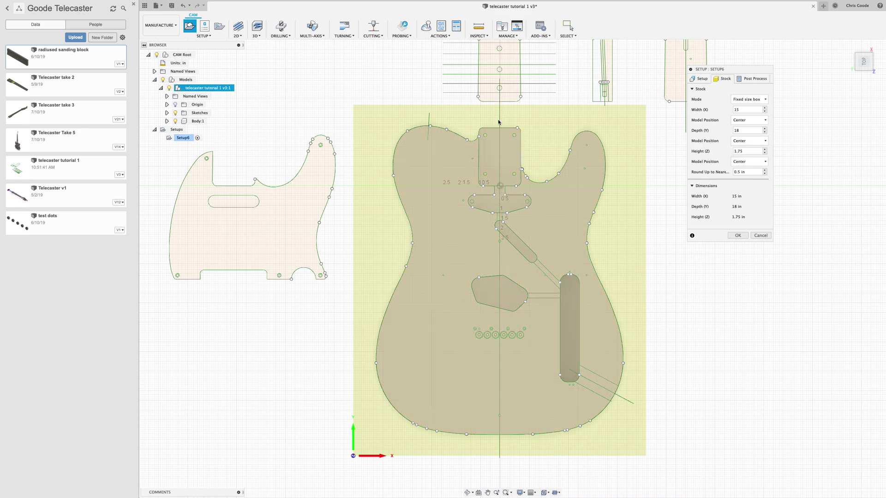
left_click(604, 353)
left_click(738, 235)
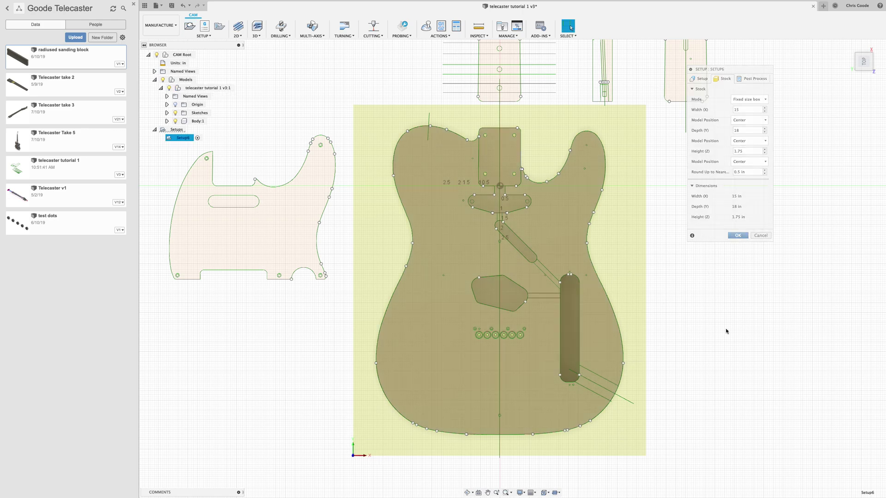
left_click(175, 112)
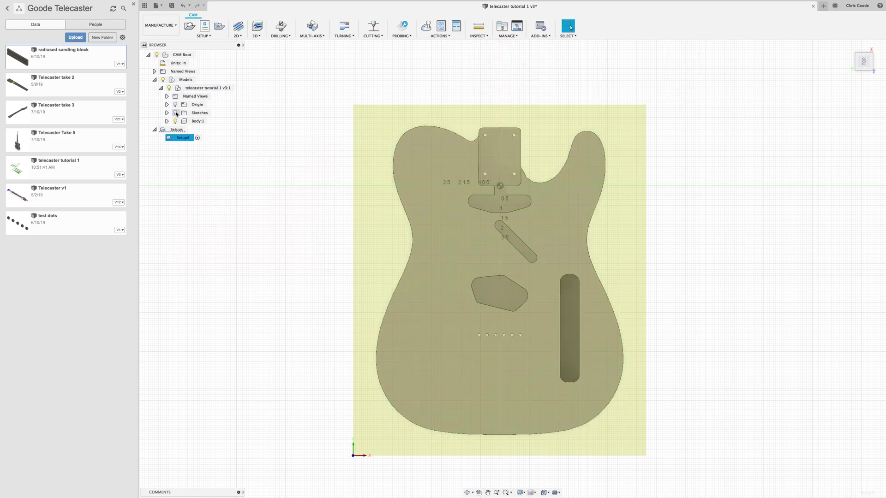
mouse_move(781, 445)
middle_mouse_down("shift")
mouse_move(719, 463)
mouse_move(727, 440)
mouse_move(710, 411)
mouse_move(694, 441)
middle_mouse_up("shift")
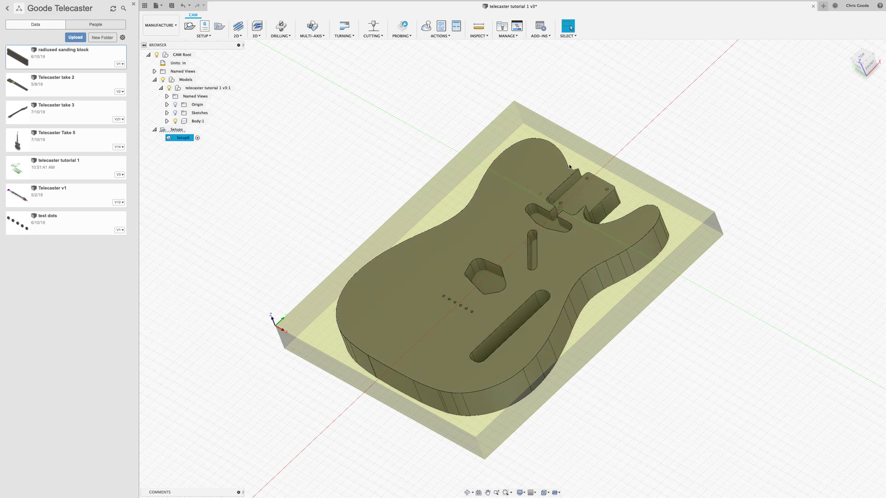
middle_click_drag(572, 394, 557, 362, "shift")
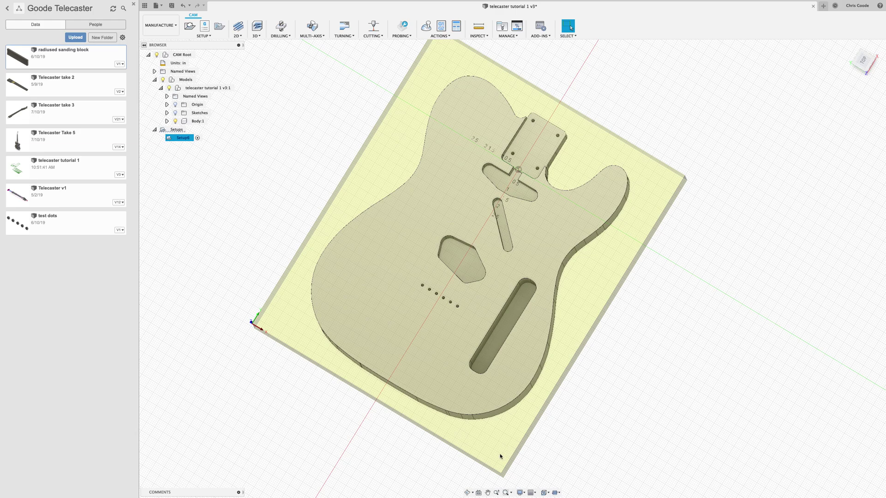
middle_click_drag(492, 457, 497, 434, "shift")
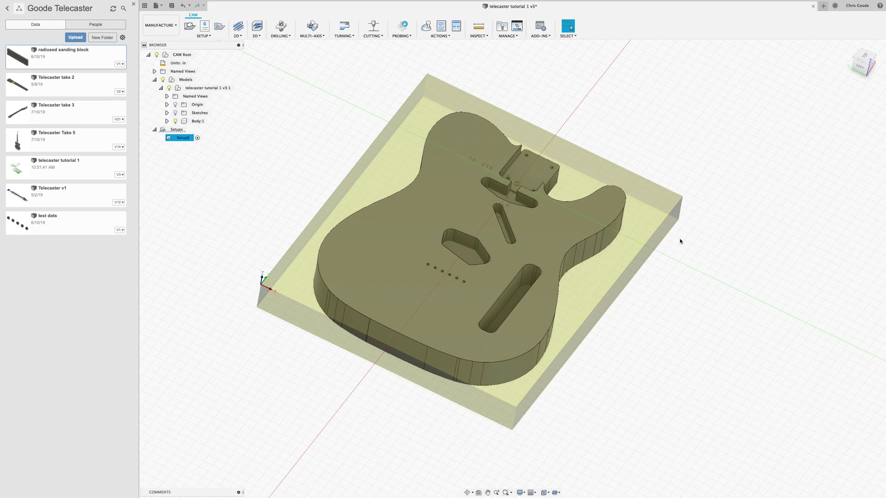
middle_click_drag(616, 362, 608, 384, "shift")
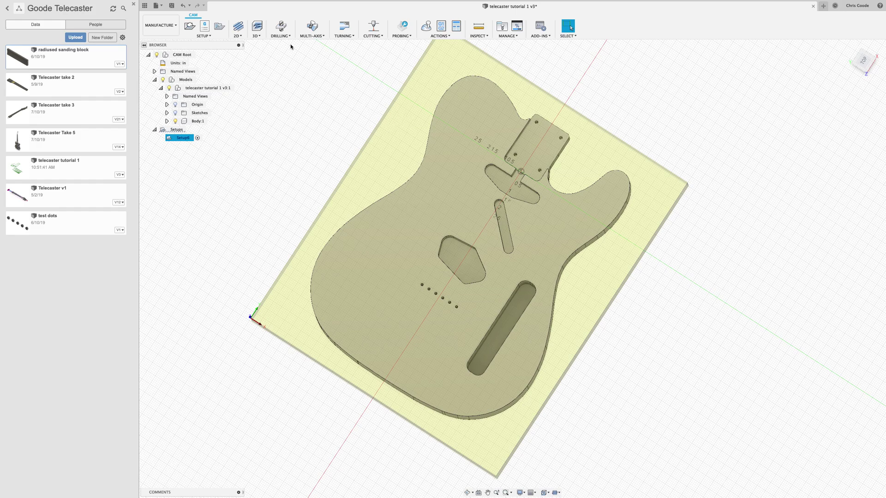
- Start a 2D Pocket using the 1/4" flat Kodiak end mill from the Goode Library
left_click(238, 36)
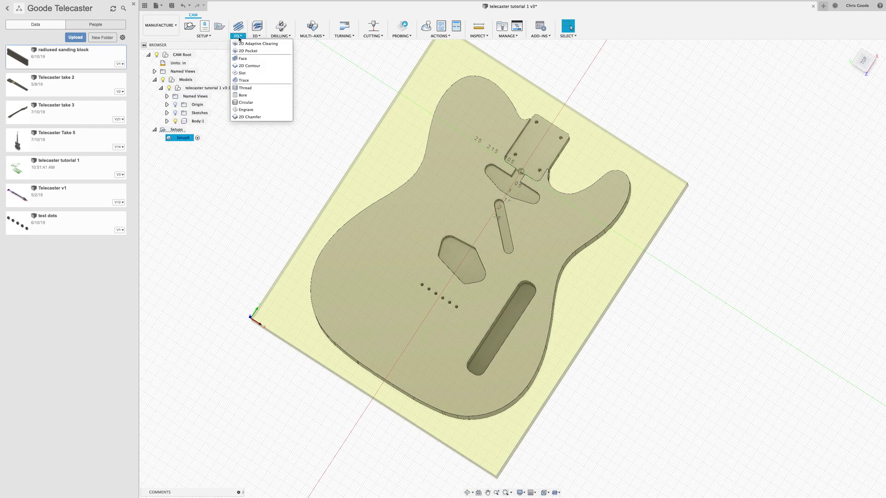
left_click(251, 51)
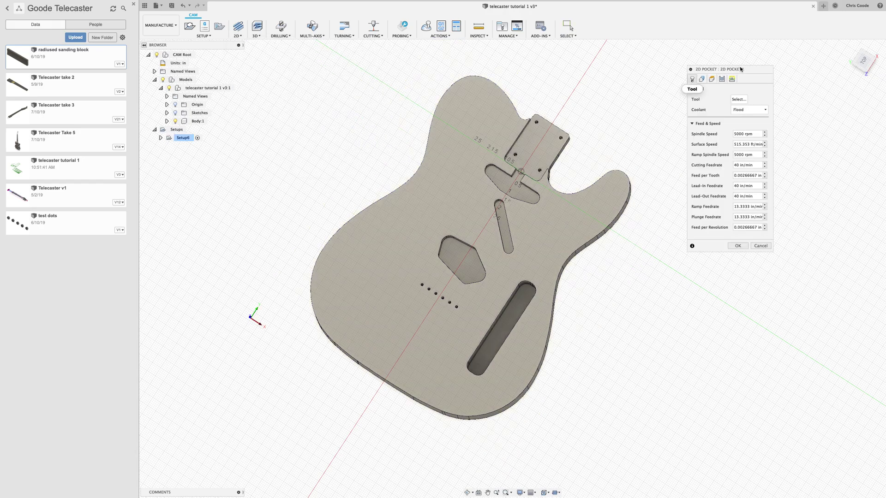
left_click_drag(740, 69, 708, 64)
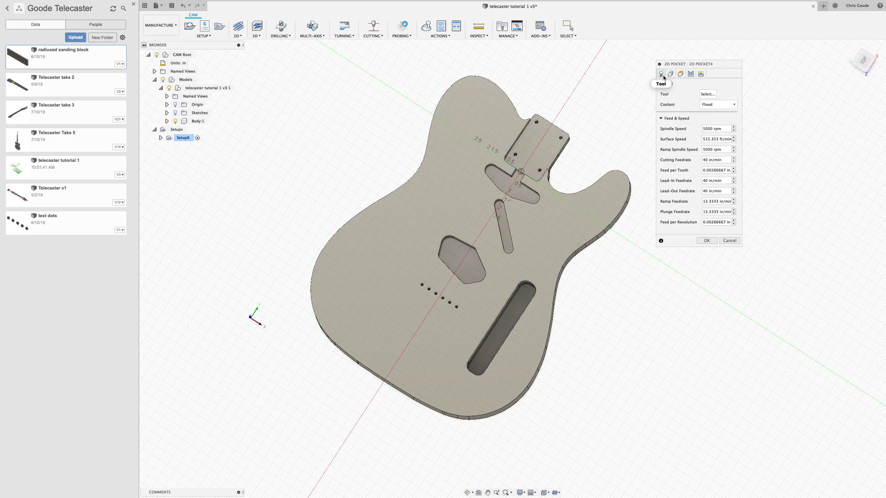
left_click(708, 94)
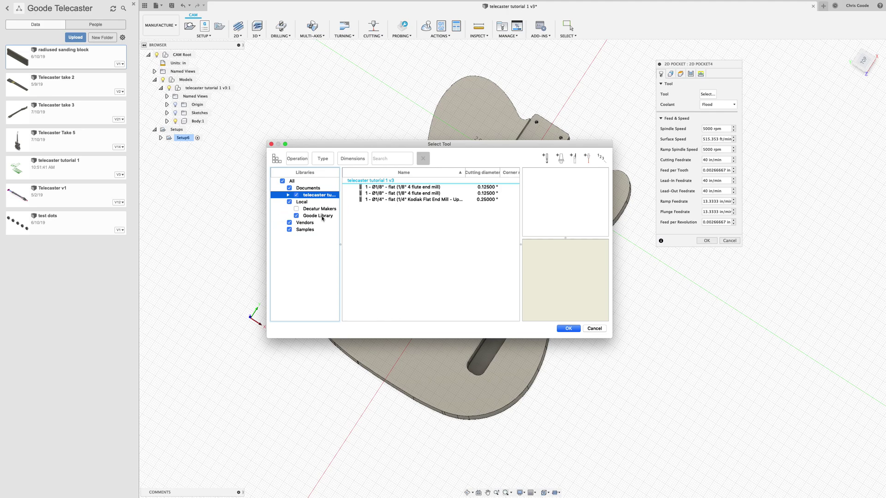
left_click(322, 216)
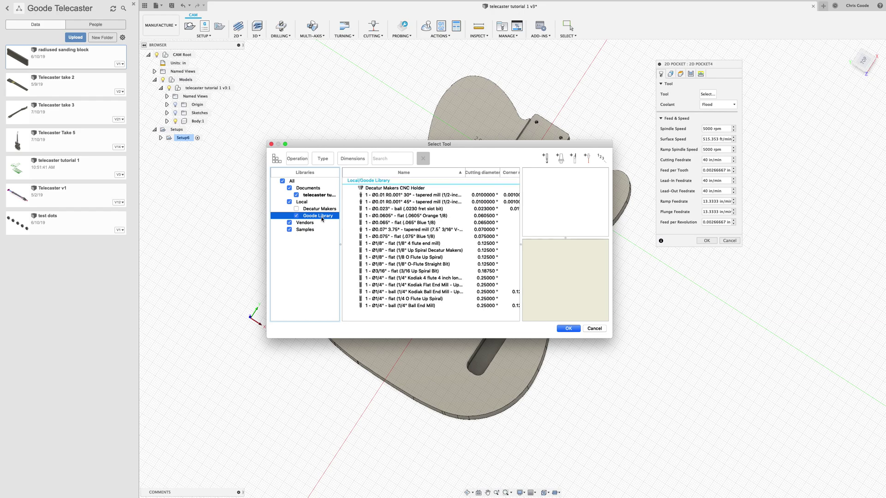
left_click(545, 158)
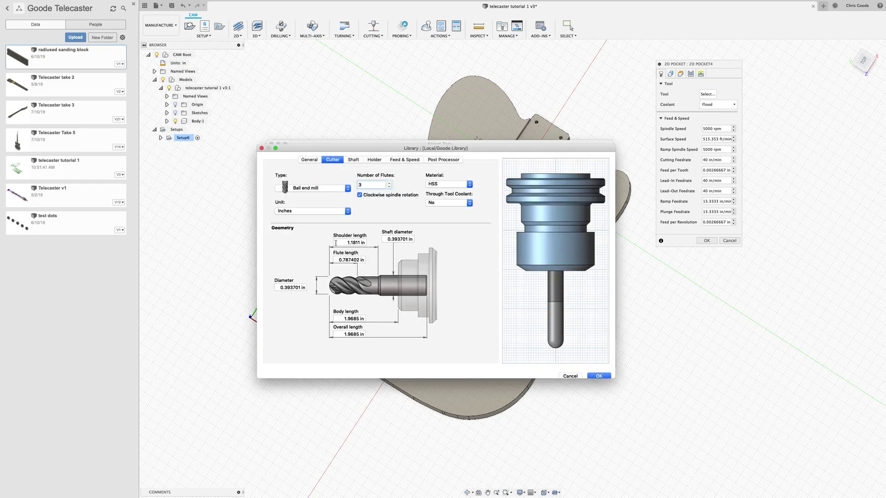
left_click(570, 376)
left_click(319, 209)
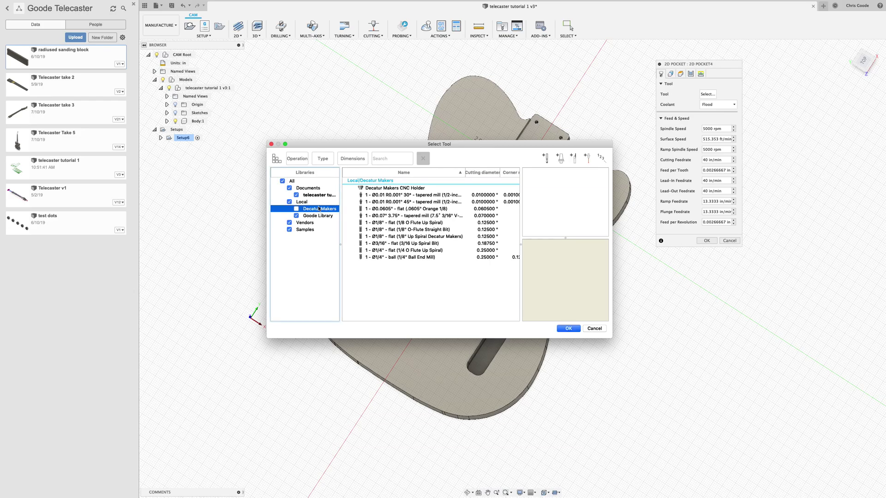
left_click(320, 216)
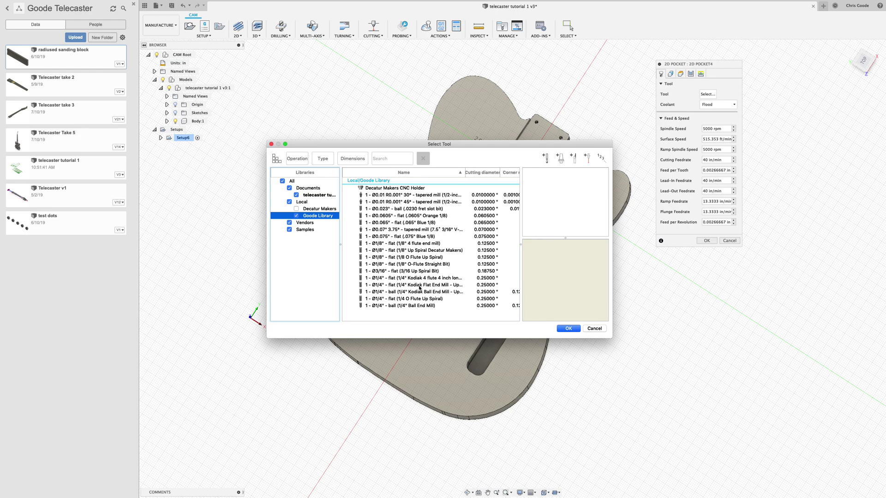
left_click(406, 285)
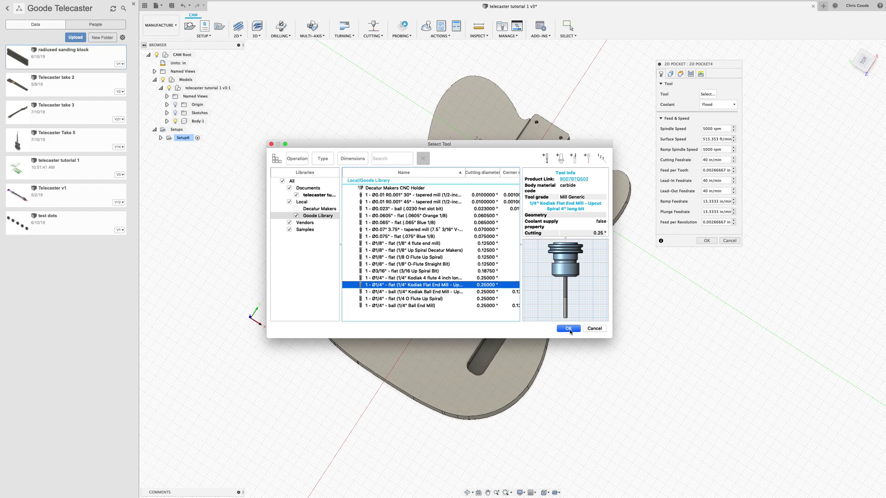
left_click(569, 328)
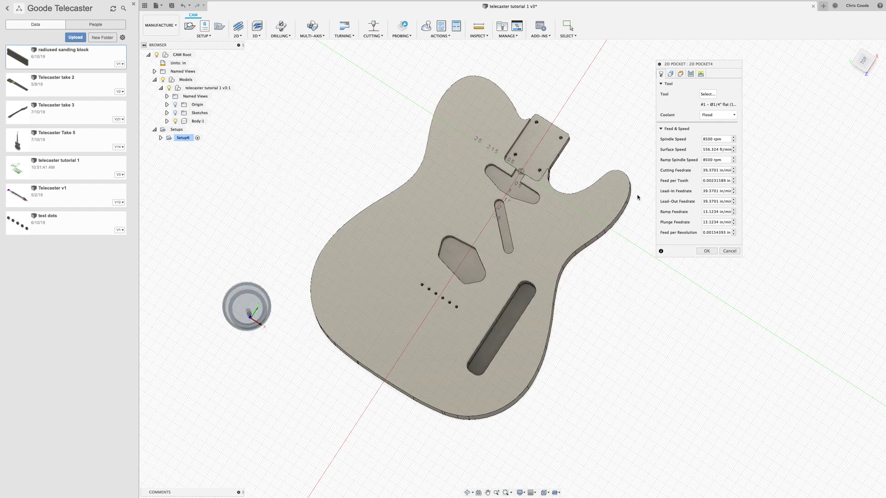
- Keep the 1/4" end mill at 8500 rpm with coolant set to Disabled
left_click(716, 115)
left_click(711, 122)
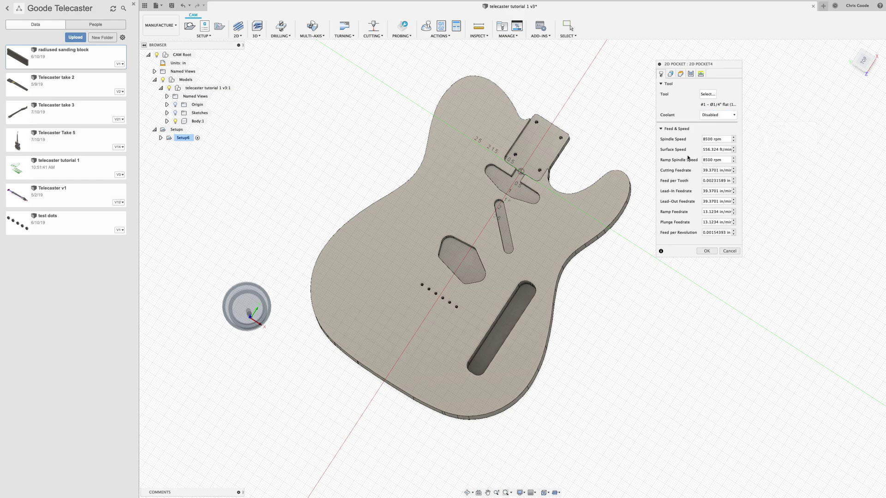
left_click(715, 115)
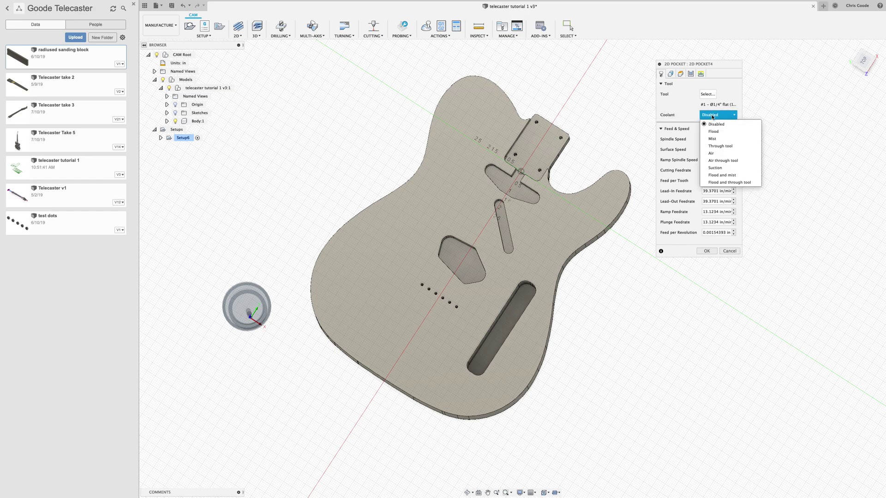
left_click(685, 115)
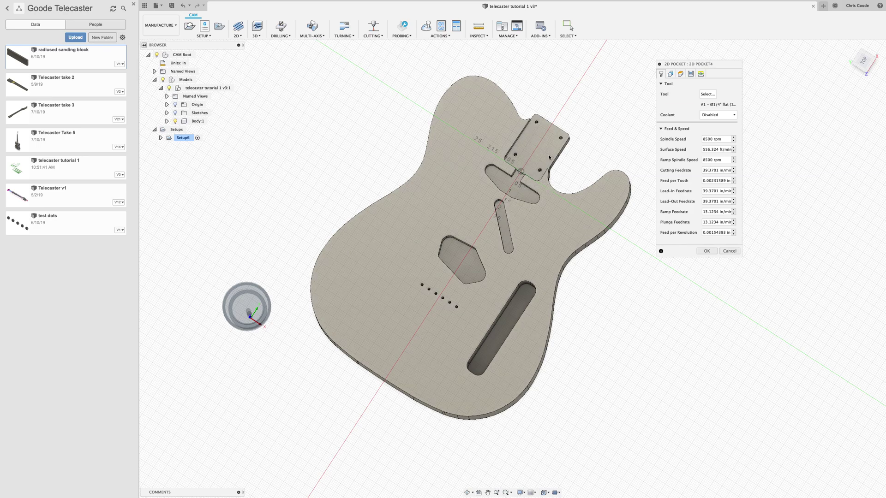
middle_click_drag(487, 290, 534, 160, "shift")
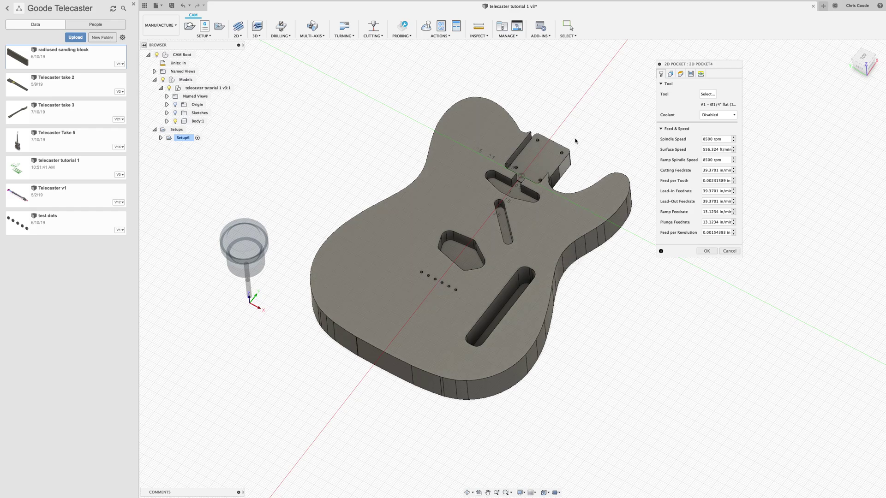
- Select both pickup cavities, the wire slot, the neck-side pocket and the neck plate recess as five chains
left_click(672, 74)
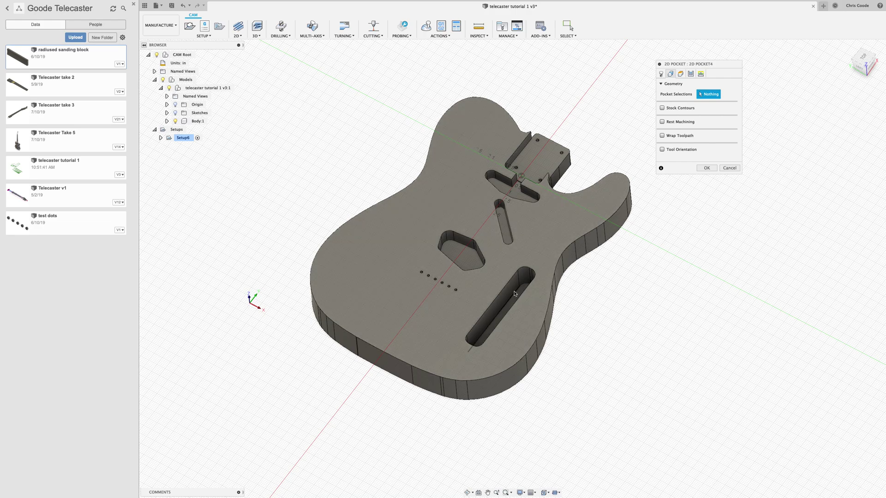
middle_click_drag(513, 299, 526, 323, "shift")
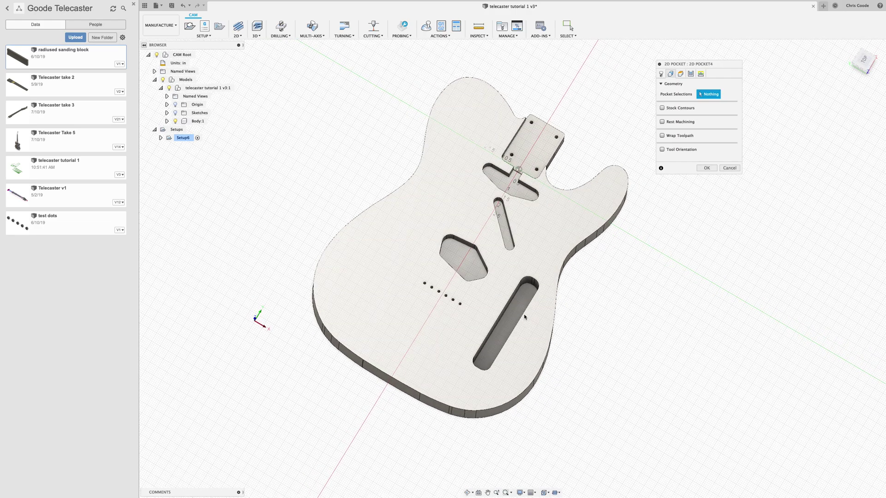
left_click(517, 293)
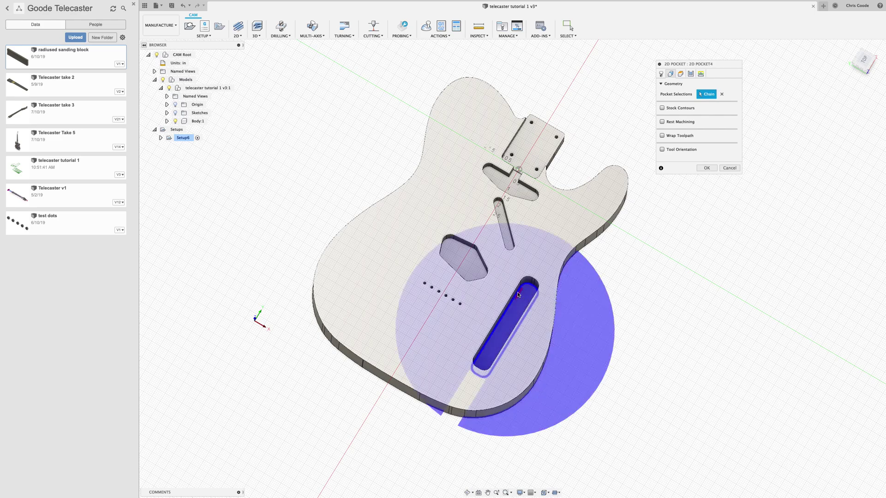
left_click(462, 247)
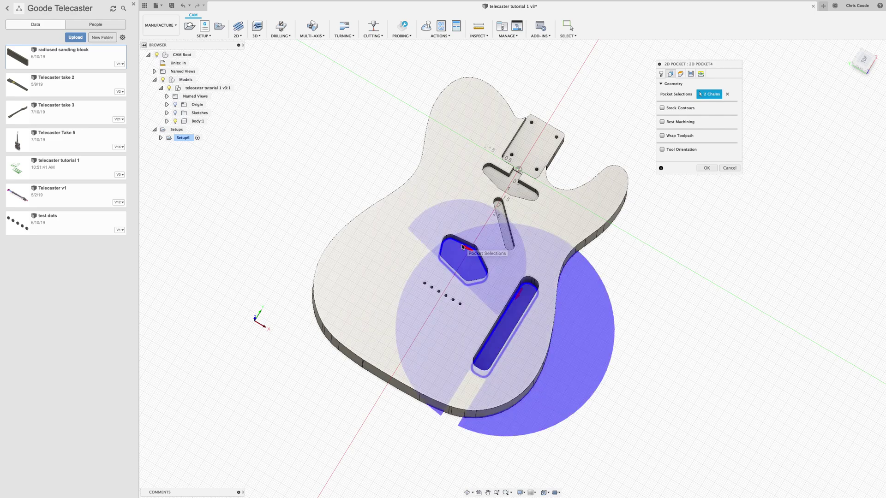
left_click(498, 203)
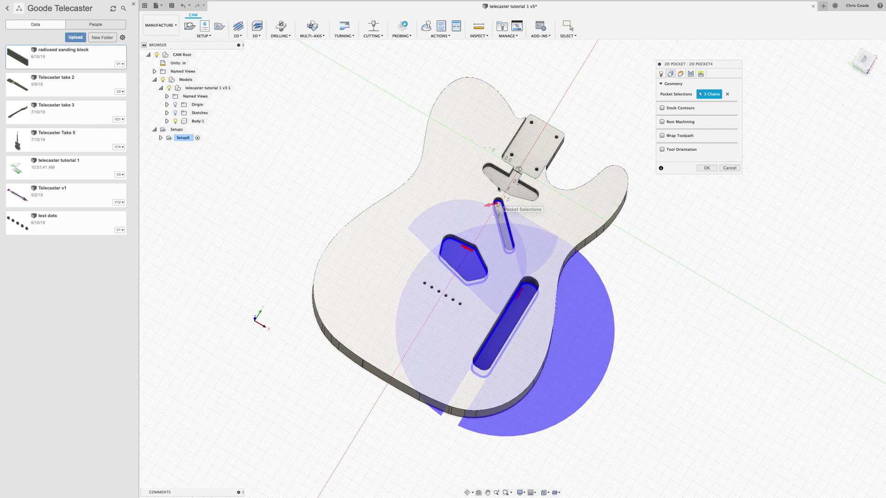
scroll(498, 174, "up", 5)
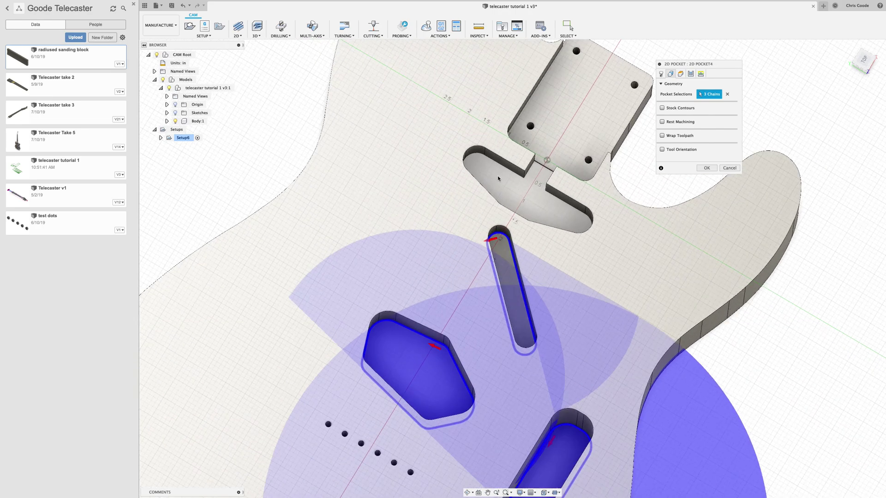
left_click(502, 166)
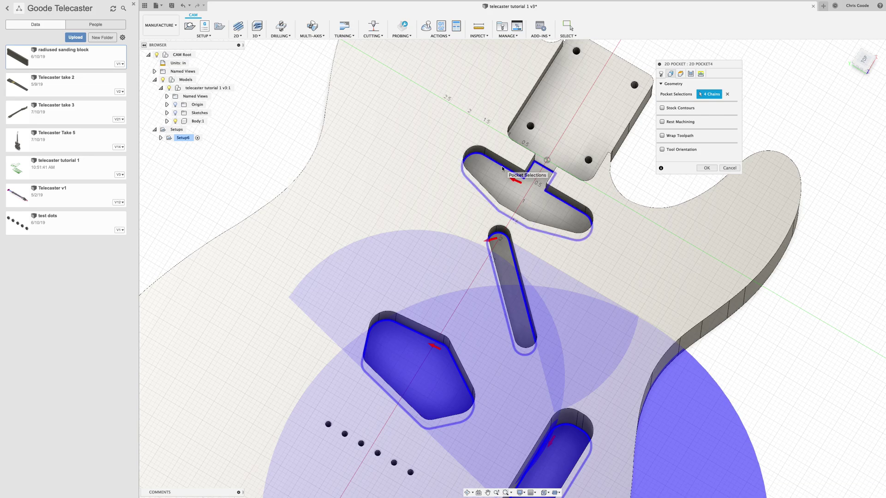
left_click(611, 106)
middle_click_drag(611, 307, 605, 299, "shift")
scroll(605, 300, "down", 2)
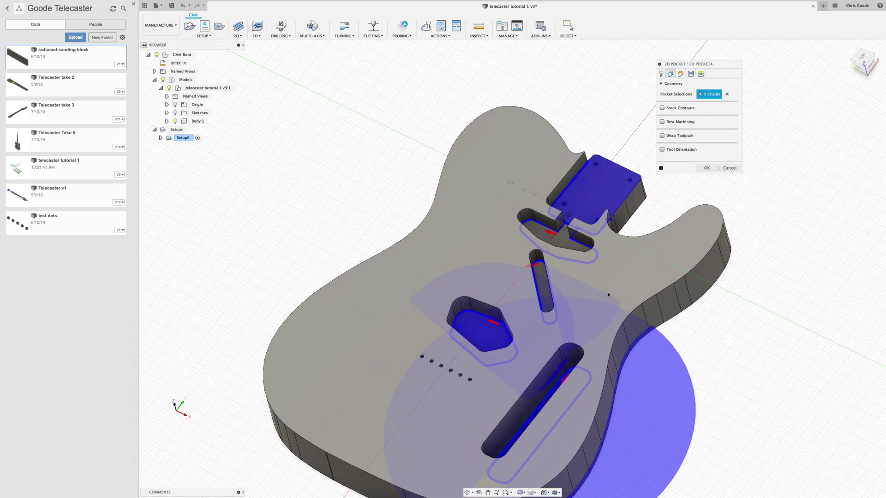
scroll(607, 294, "down", 2)
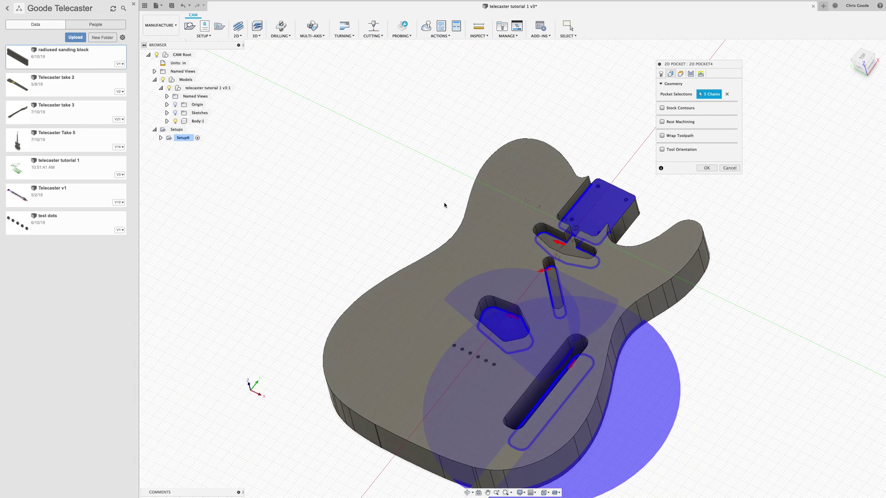
left_click(680, 74)
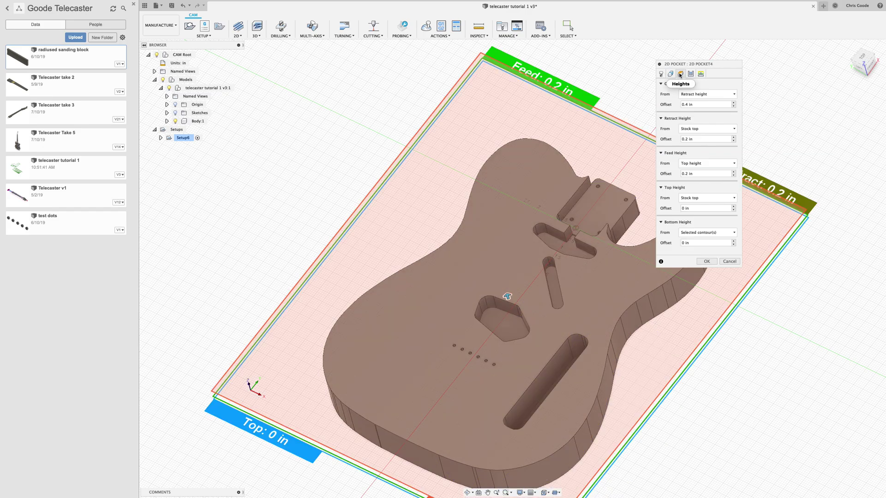
- Orbit to inspect the height planes: 0.4 in clearance, 0.2 in retract and feed, 0 in top
middle_click_drag(455, 292, 458, 261, "shift")
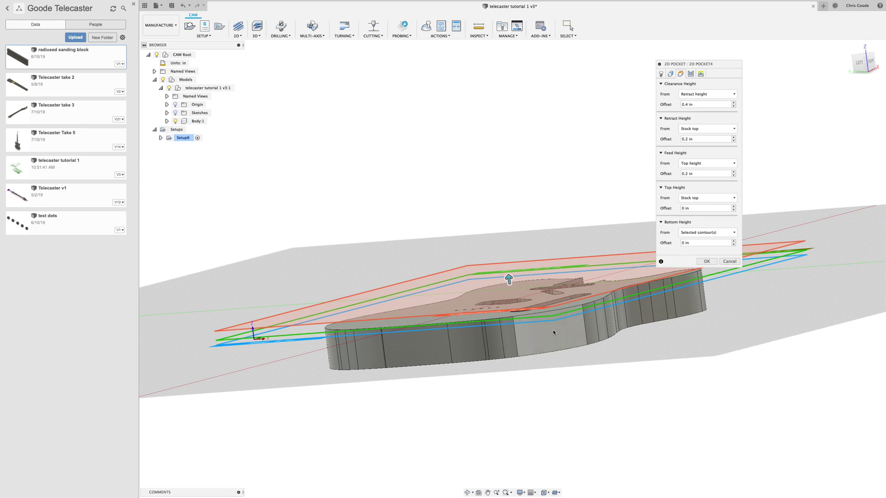
middle_click_drag(617, 303, 593, 316, "shift")
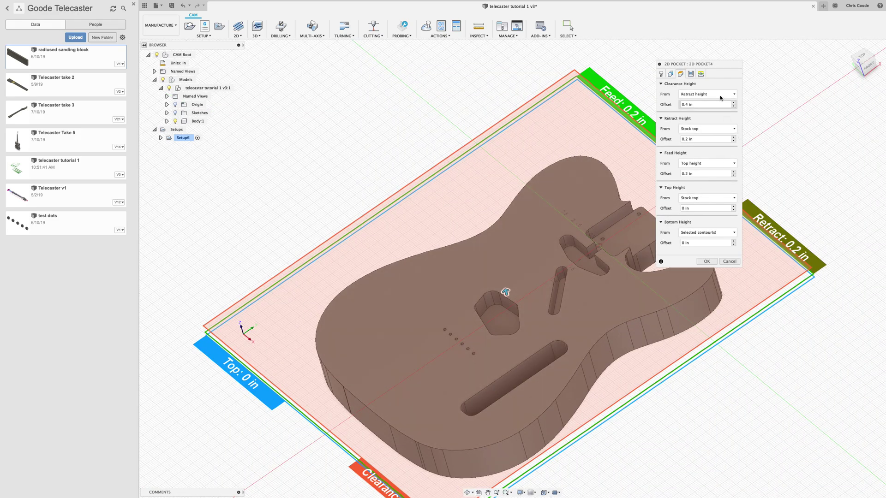
- Drop stock to leave, cut multiple 0.12 in depths Both Ways, and generate the pocket toolpath
left_click(690, 74)
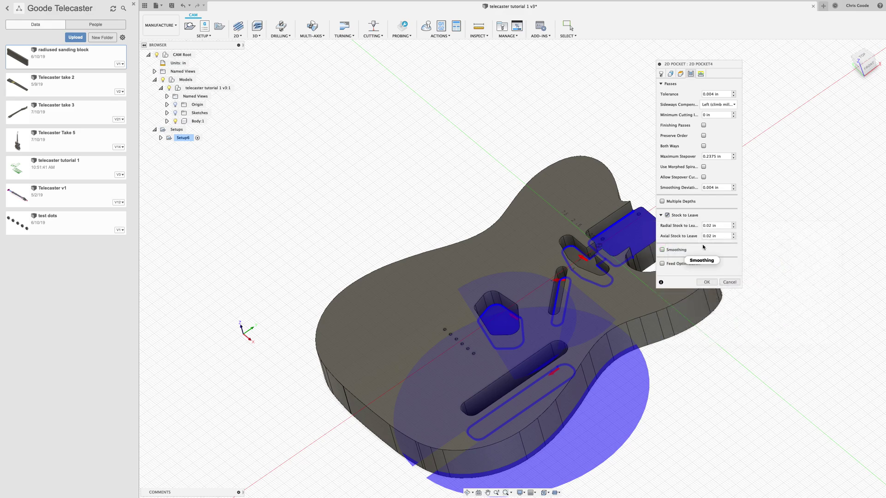
mouse_move(719, 226)
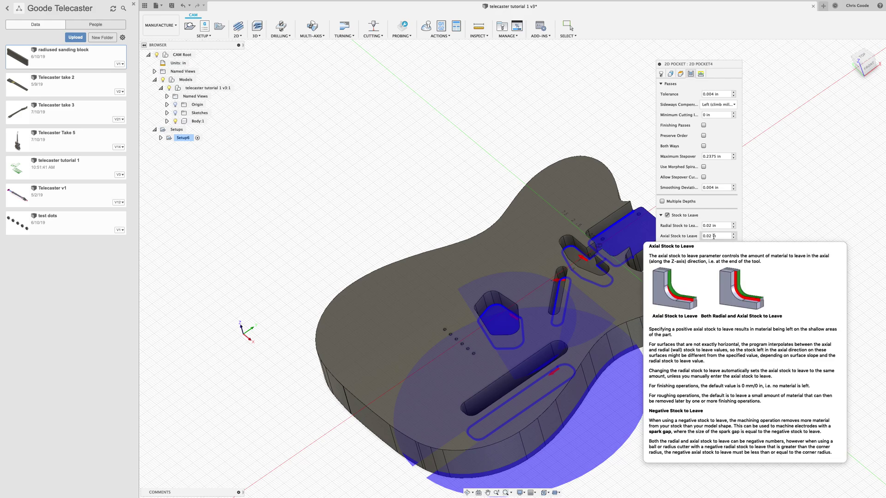
left_click(667, 215)
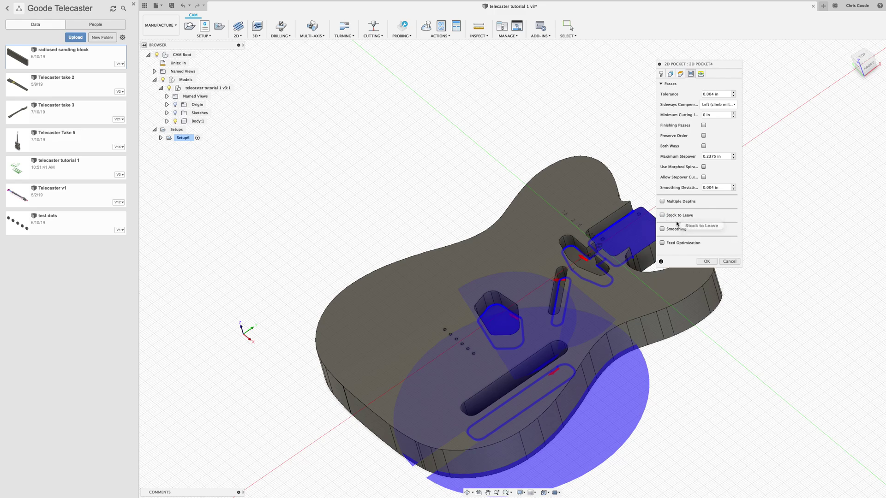
left_click(662, 202)
triple_click(708, 224)
key("BackSpace")
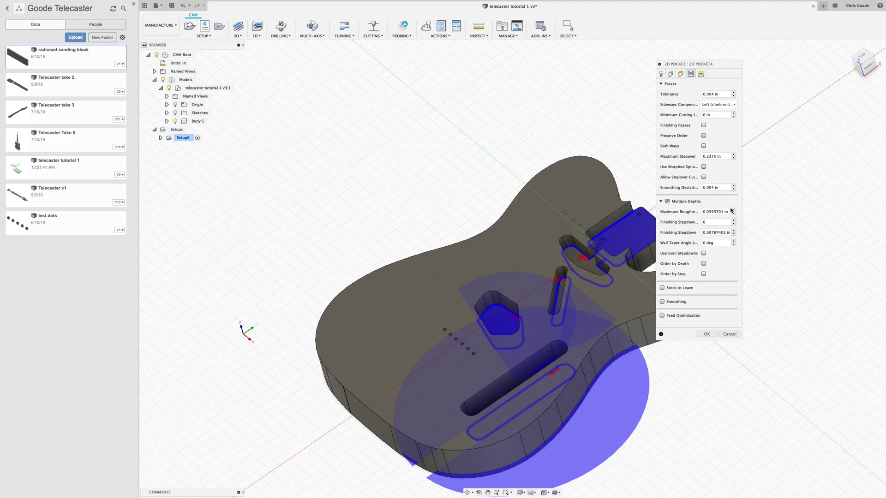
triple_click(707, 212)
type("0.125")
left_click(704, 146)
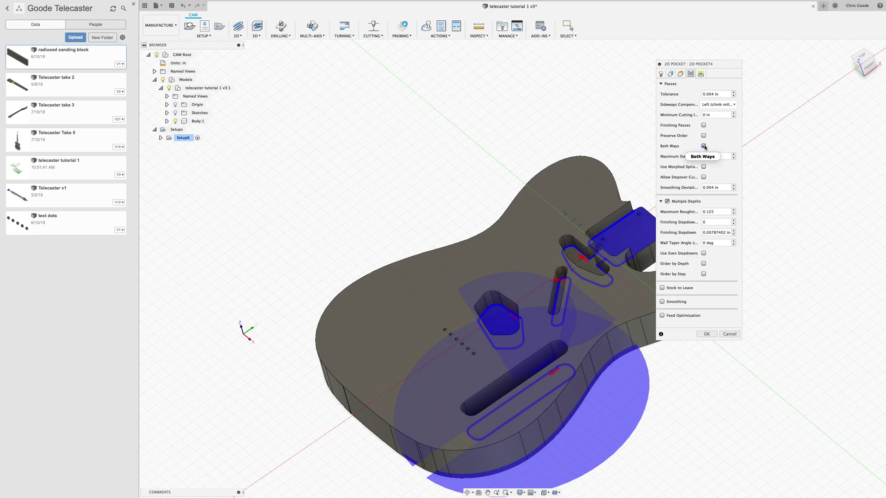
mouse_move(705, 147)
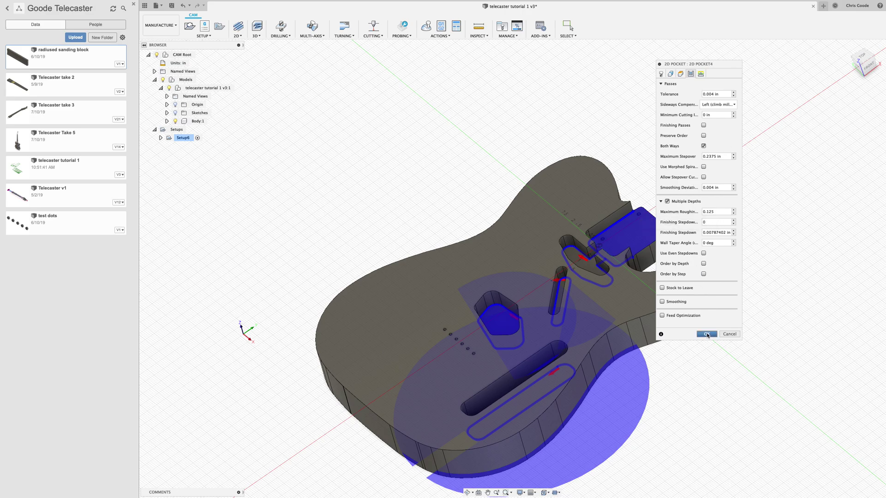
key("Return")
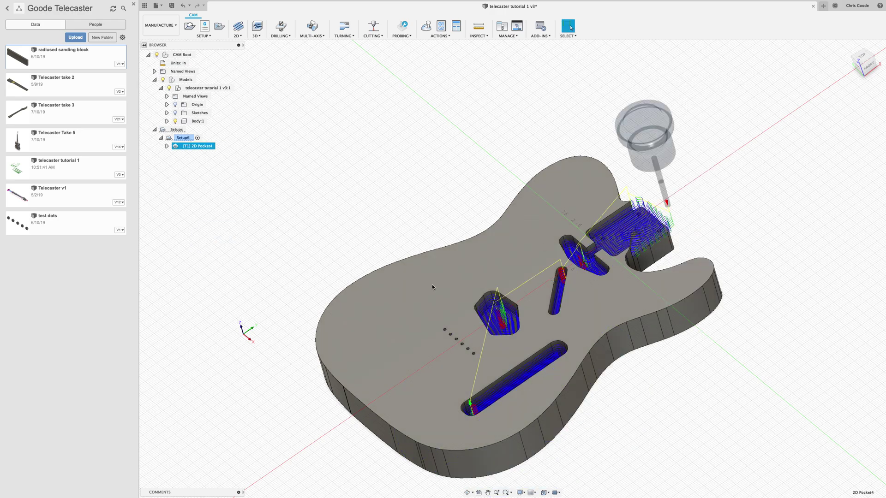
- Check 2D Pocket4's machining time: 0:32:24 over 1023.43 in of feed
mouse_move(432, 286)
middle_mouse_down("shift")
mouse_move(572, 337)
mouse_move(520, 378)
mouse_move(510, 274)
middle_mouse_up("shift")
key("Escape")
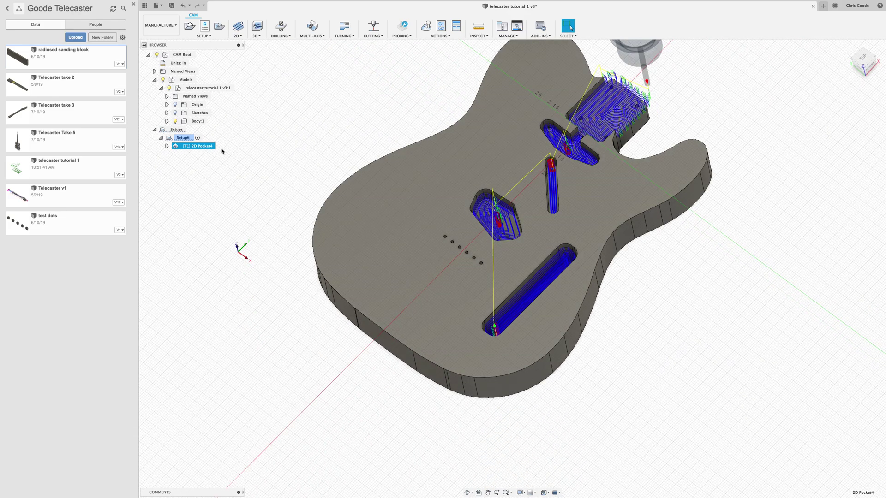
right_click(209, 147)
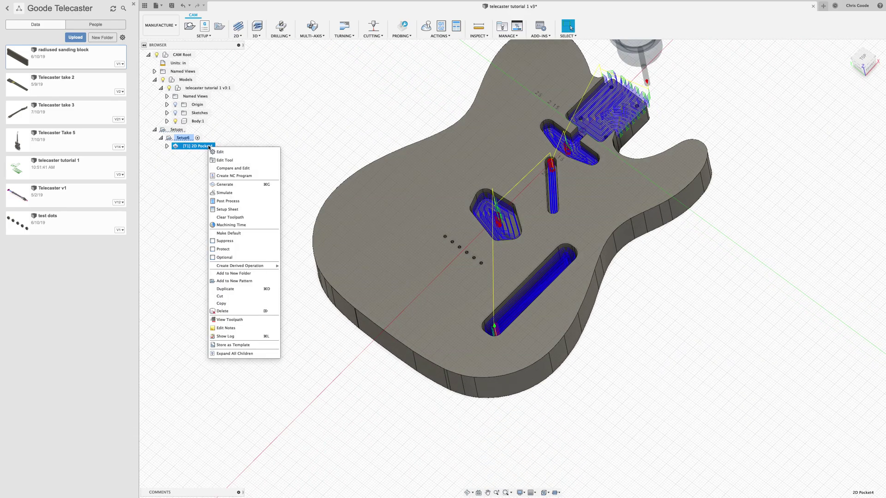
left_click(223, 225)
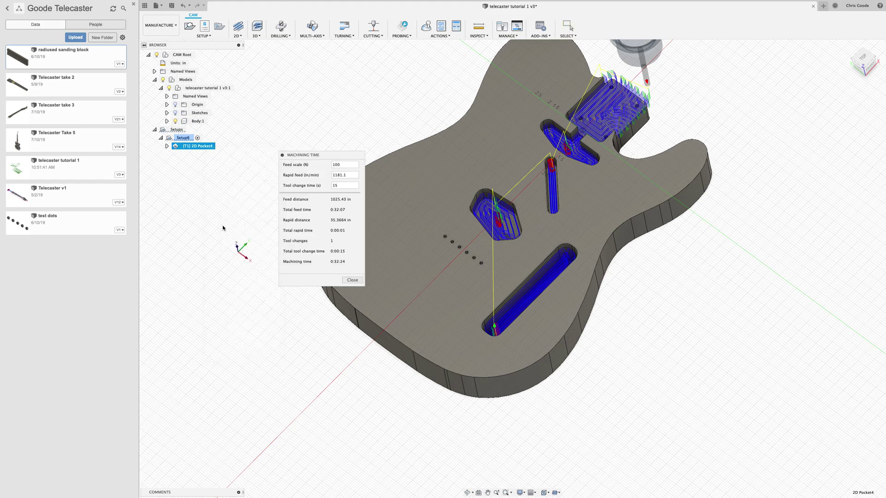
left_click(353, 280)
right_click(213, 147)
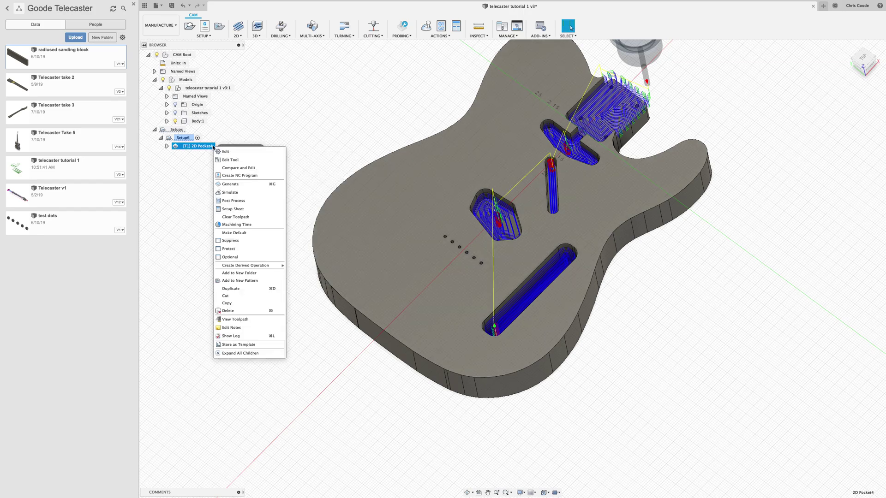
- Simulate 2D Pocket4 cutting the cavities, then close the simulation
left_click(252, 195)
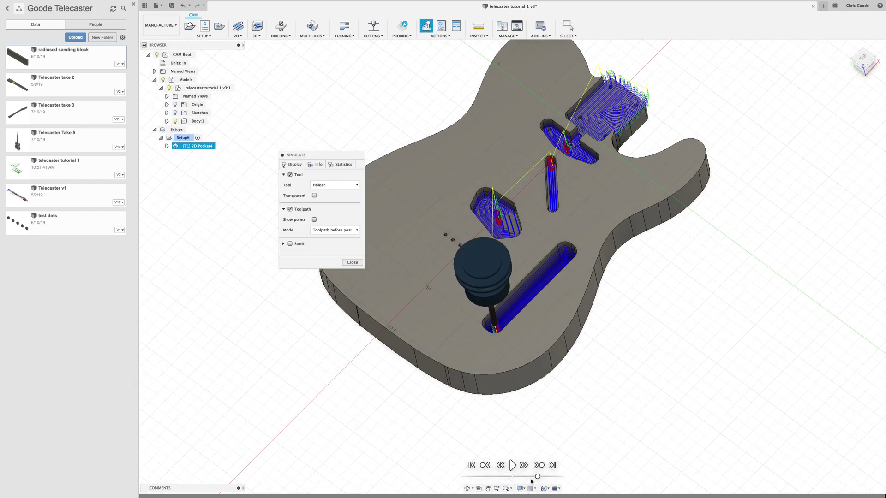
middle_click_drag(587, 395, 593, 384, "shift")
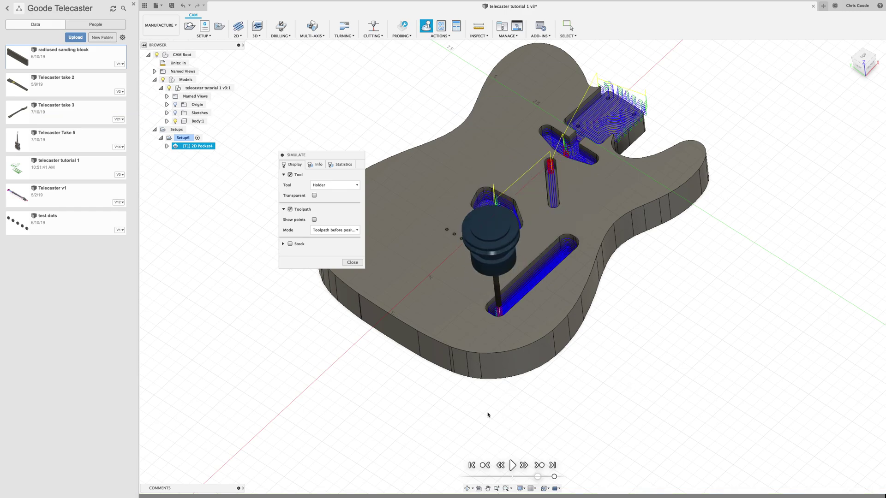
left_click(352, 262)
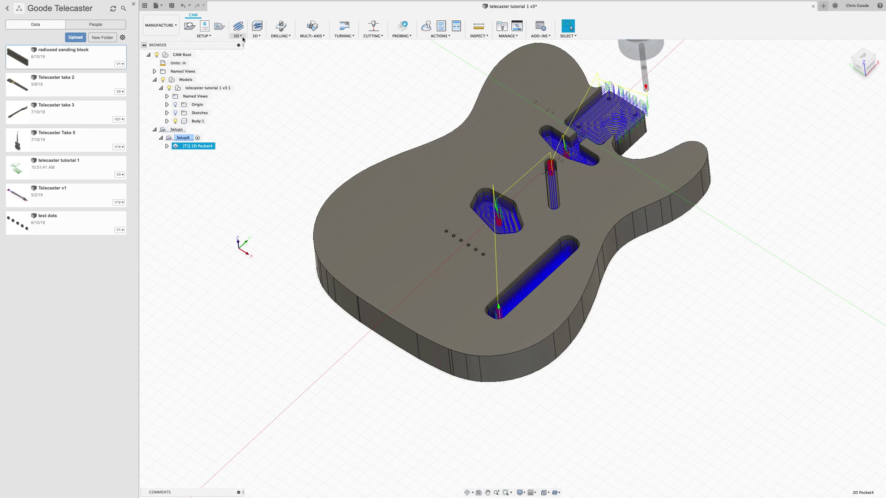
left_click(466, 492)
- From a top-down view, start a new 2D Pocket operation
left_click_drag(465, 452, 462, 271)
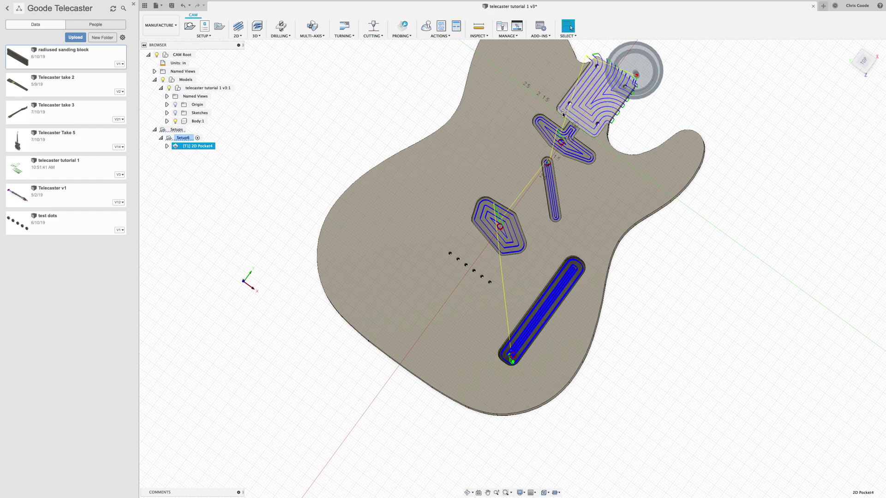
left_click(238, 36)
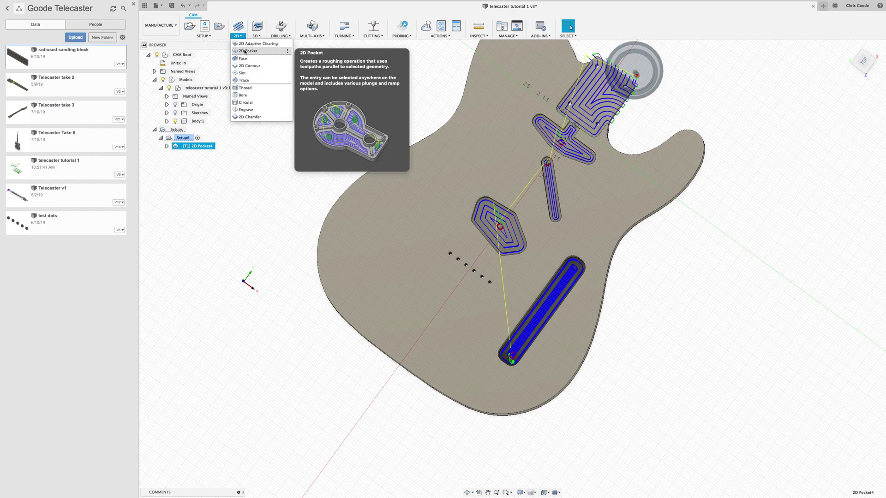
left_click(244, 51)
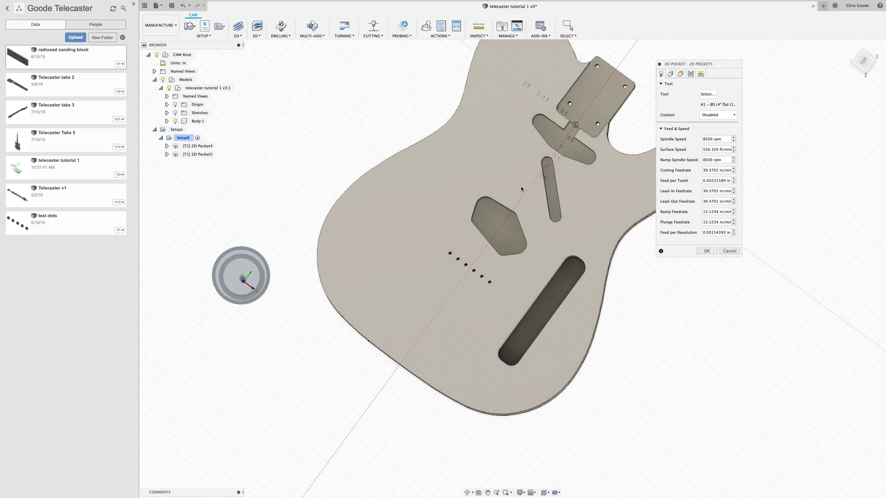
middle_click_drag(519, 165, 511, 178, "shift")
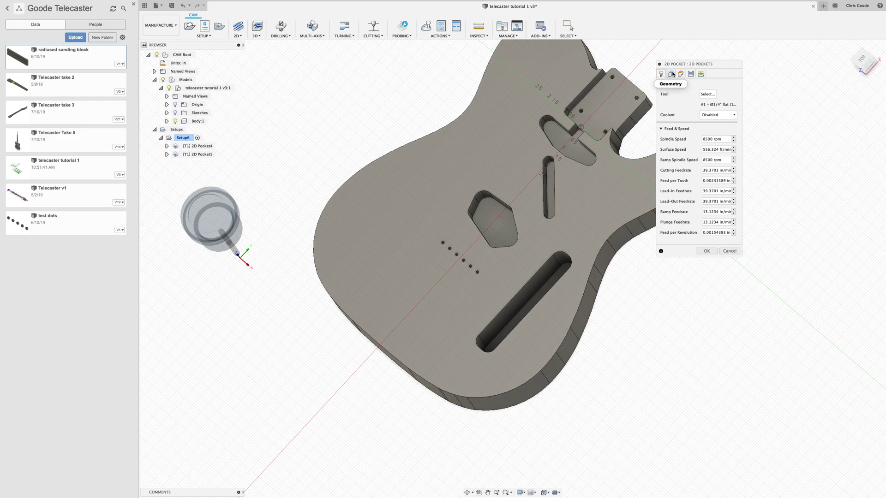
- Give it the Goode Library's 1/8" flat 4-flute end mill with coolant Disabled
left_click(707, 94)
left_click(314, 216)
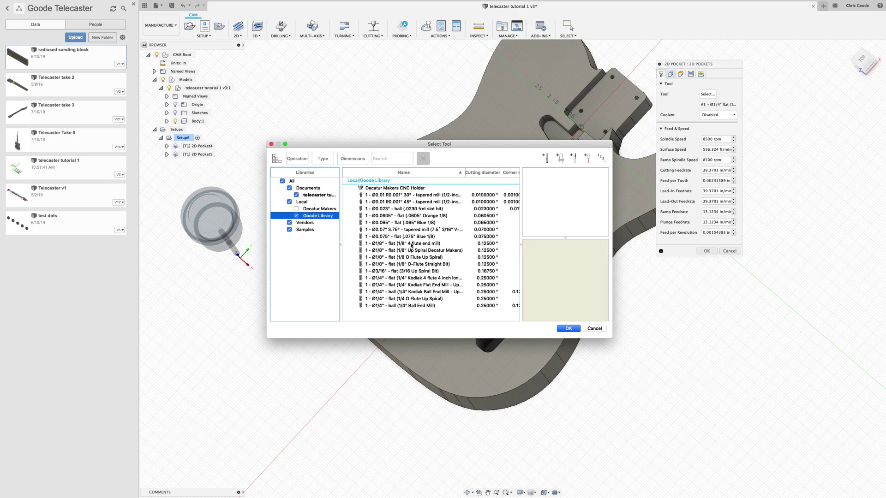
left_click(411, 245)
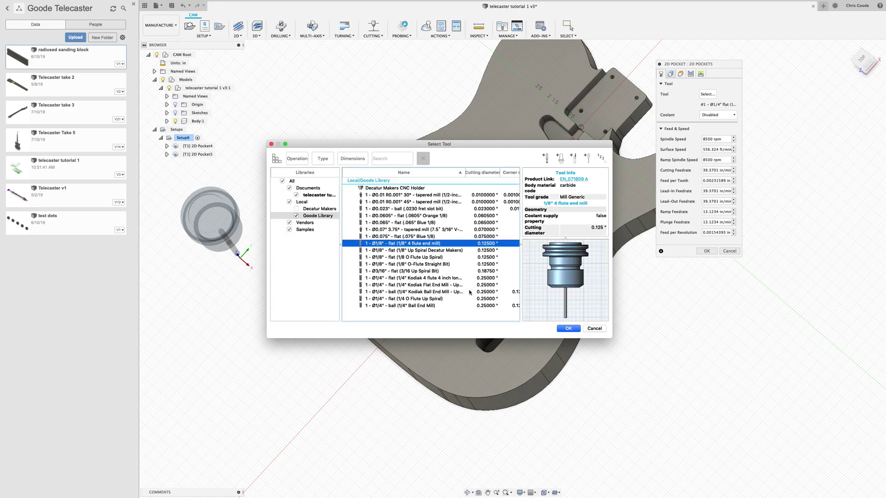
left_click(569, 329)
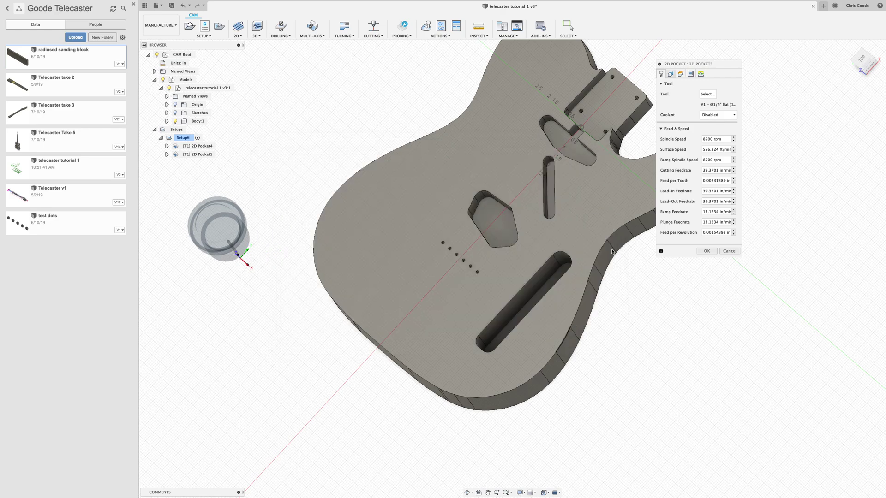
left_click(713, 114)
left_click(711, 125)
- Select six small holes down the guitar body as pocket chains
left_click(671, 73)
middle_click_drag(673, 81, 507, 152, "shift")
scroll(452, 189, "up", 10)
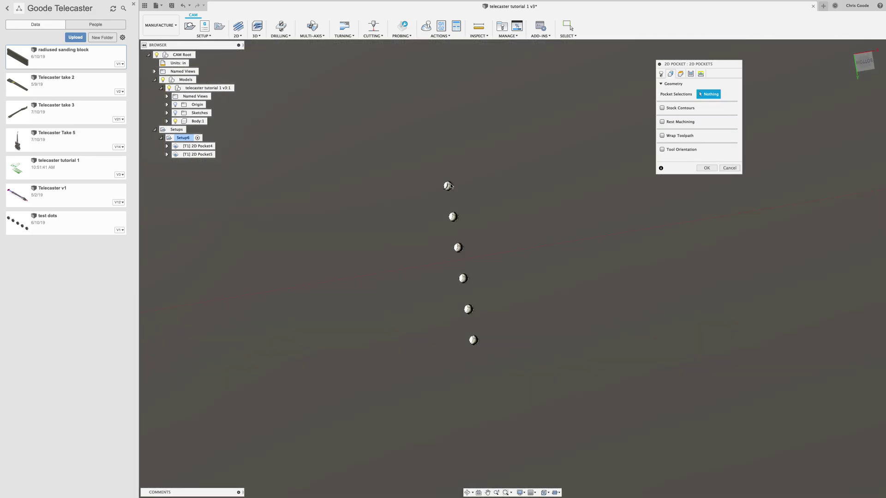
scroll(451, 189, "up", 4)
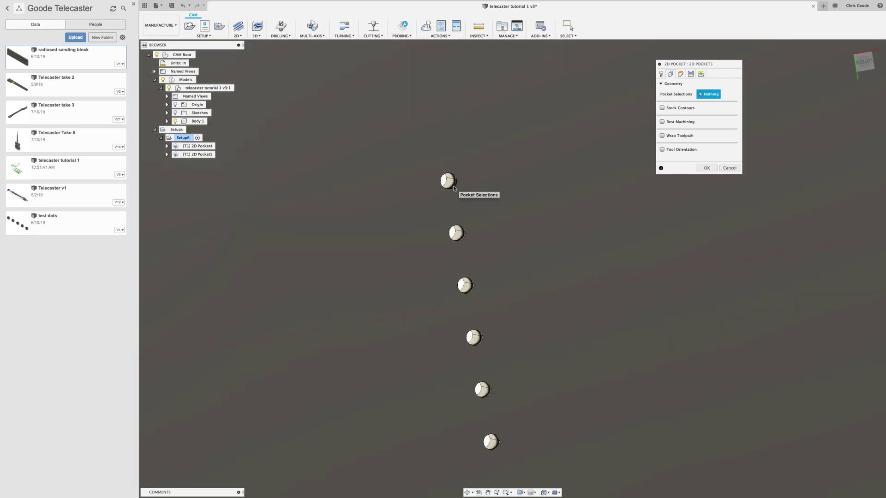
left_click(447, 188)
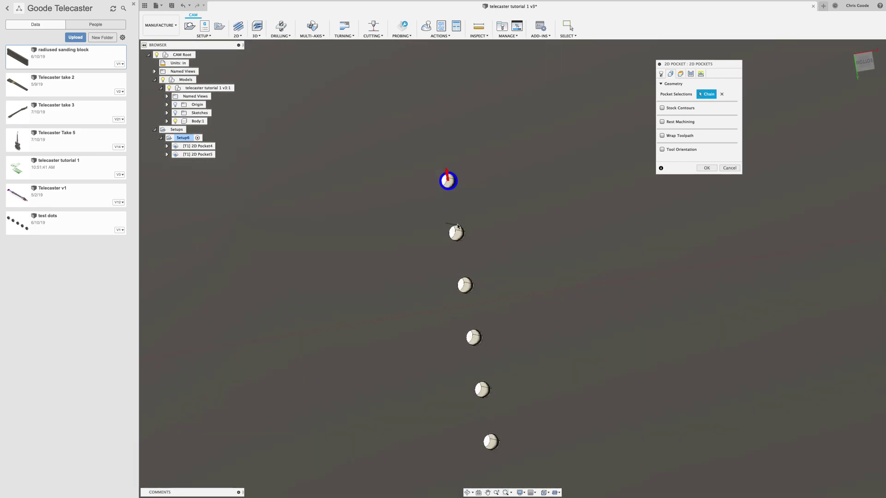
left_click(457, 229)
left_click(467, 281)
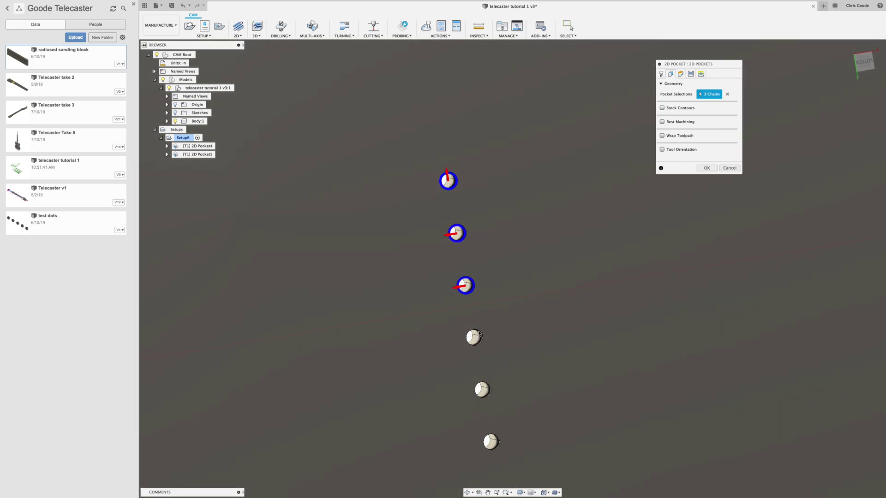
left_click(479, 334)
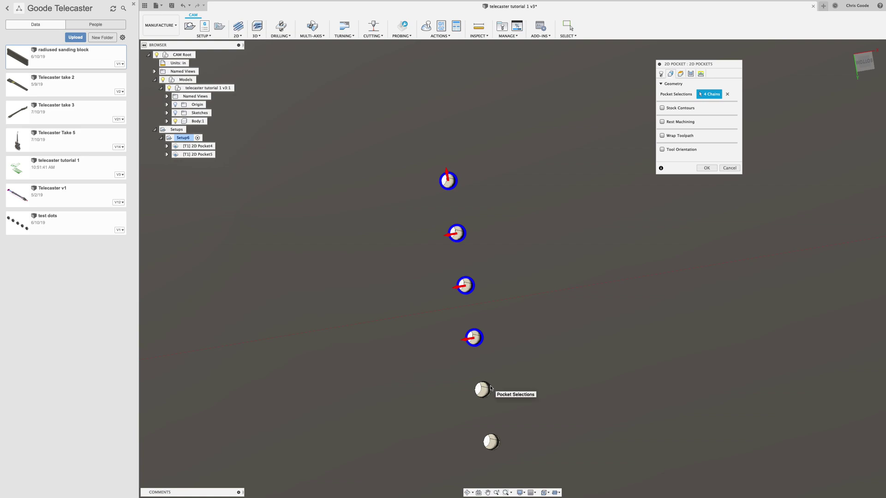
left_click(488, 389)
scroll(497, 323, "down", 5)
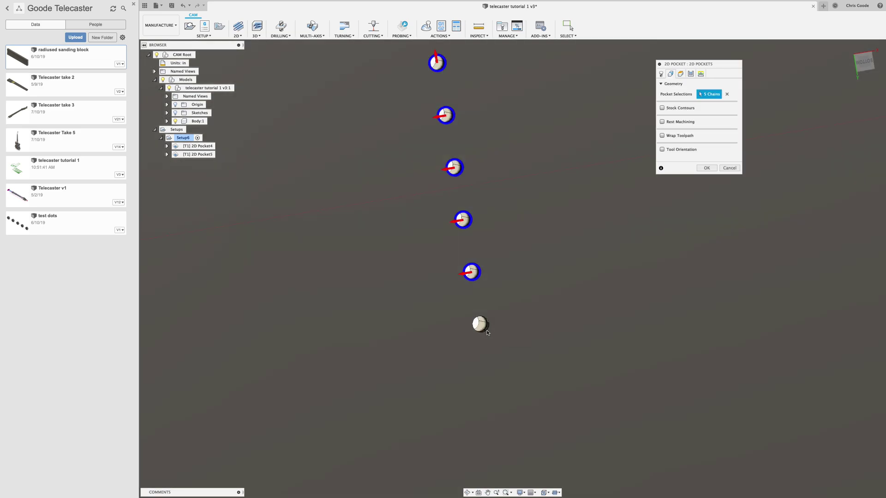
left_click(488, 331)
- Add the two neck pocket holes plus the left and bottom holes, reaching 10 chains
scroll(611, 330, "down", 5)
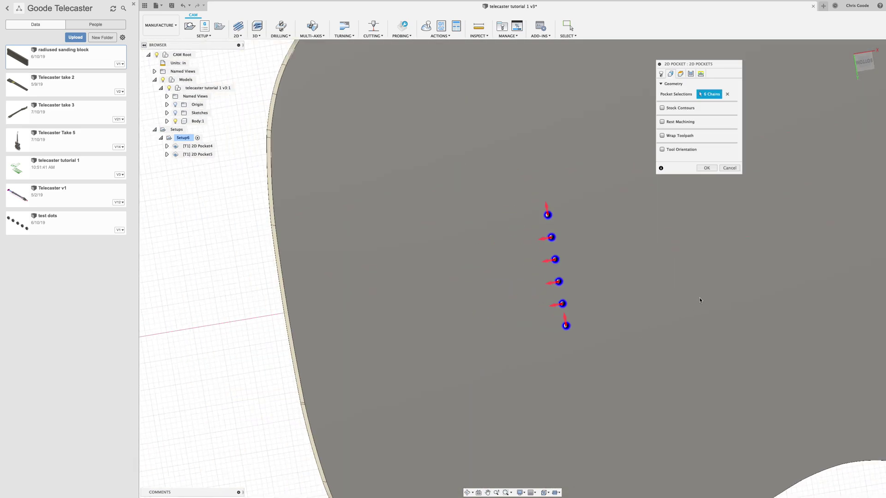
scroll(700, 298, "down", 5)
middle_click_drag(704, 295, 478, 323)
scroll(713, 253, "up", 5)
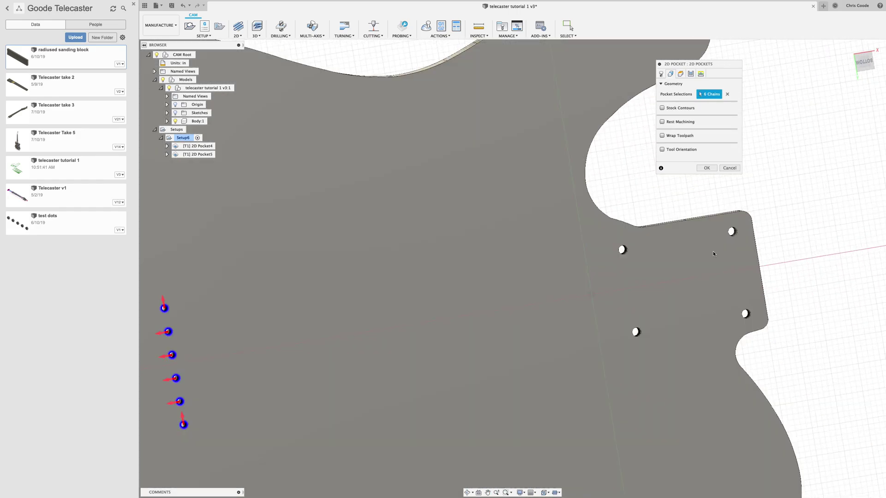
scroll(714, 259, "up", 4)
left_click(752, 188)
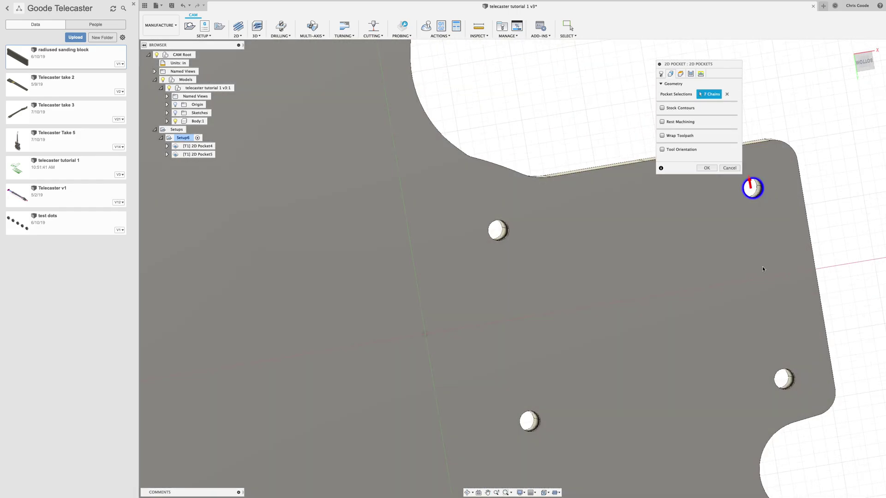
left_click(782, 373)
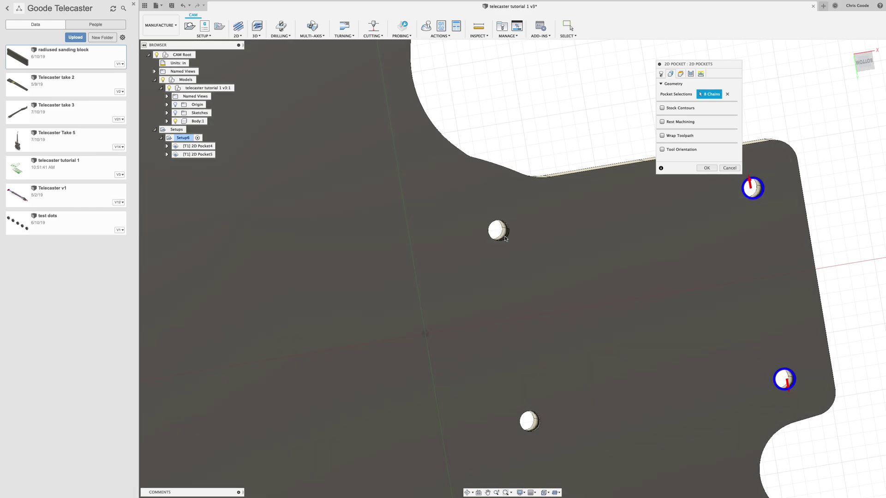
left_click(504, 236)
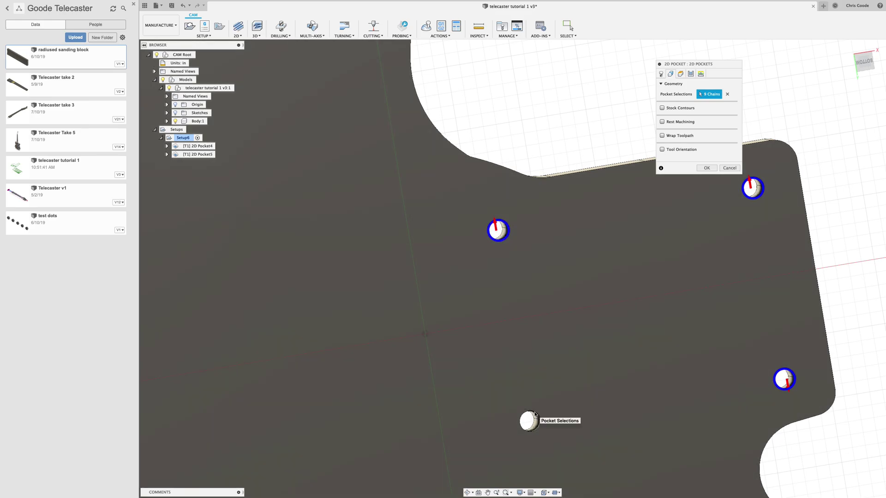
left_click(530, 418)
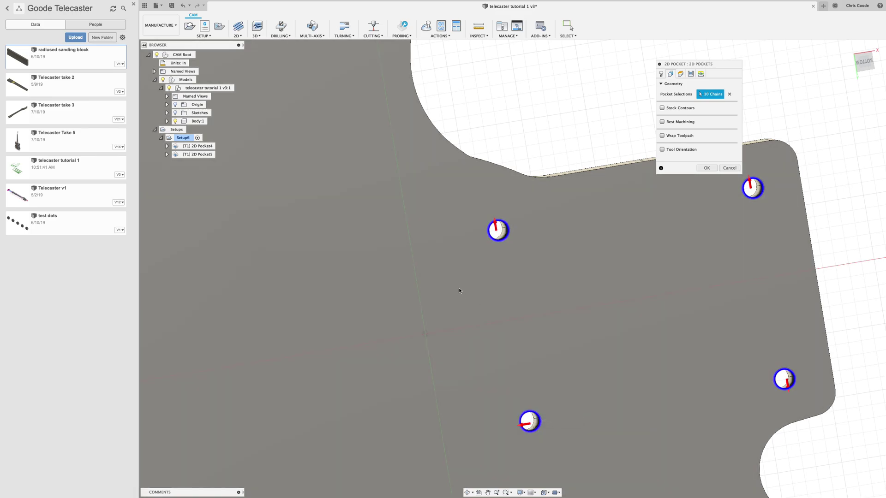
middle_click_drag(407, 248, 495, 290, "shift")
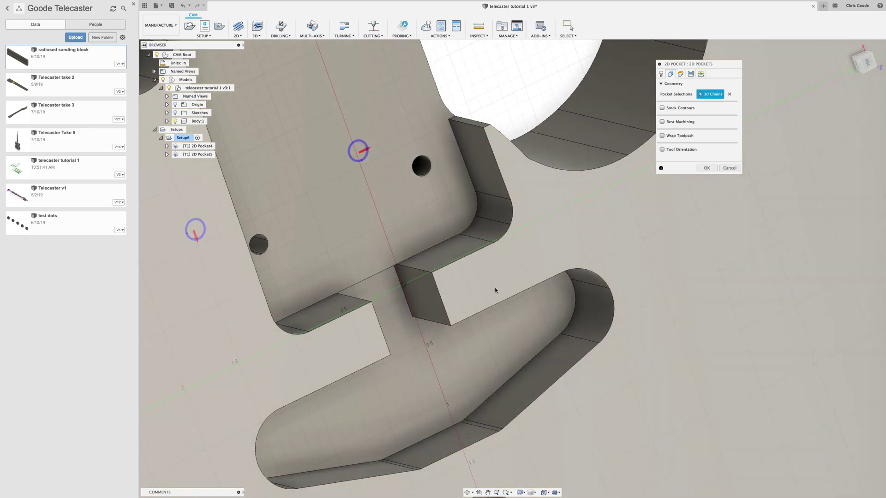
scroll(495, 291, "down", 5)
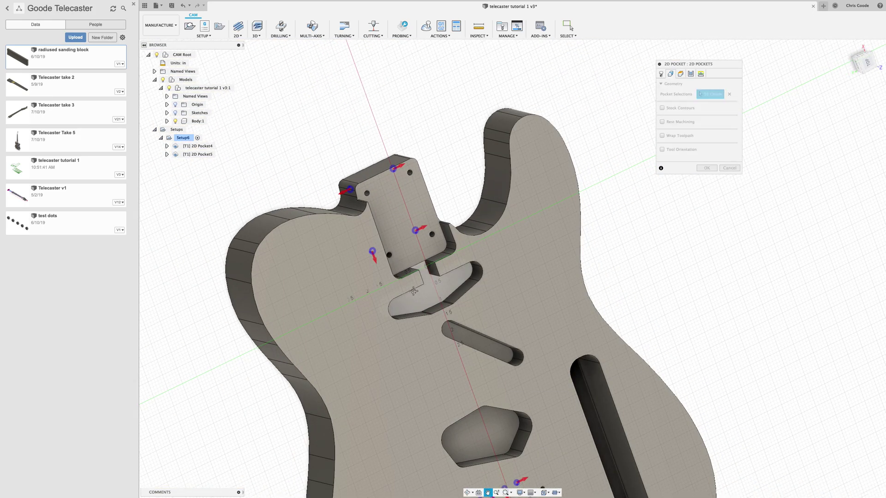
middle_click_drag(410, 245, 360, 145)
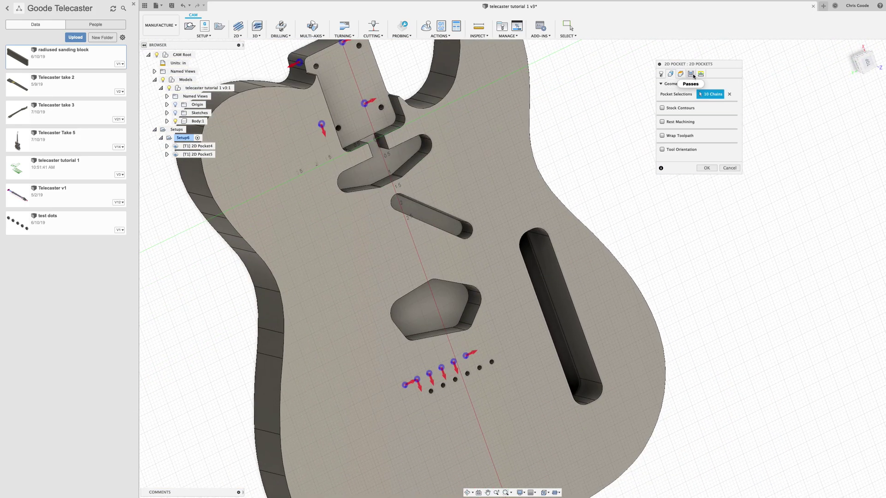
- Cut in multiple depths with 0.1 in roughing stepdown and no stock to leave, then generate
left_click(691, 73)
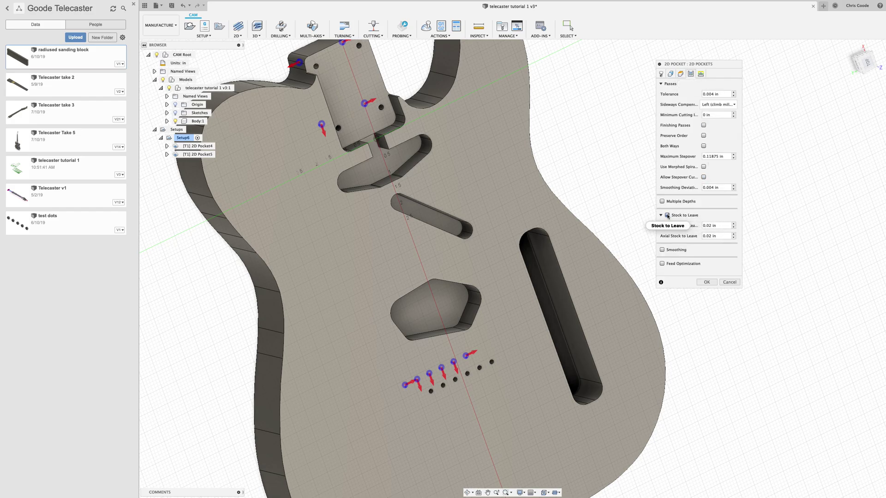
left_click(662, 201)
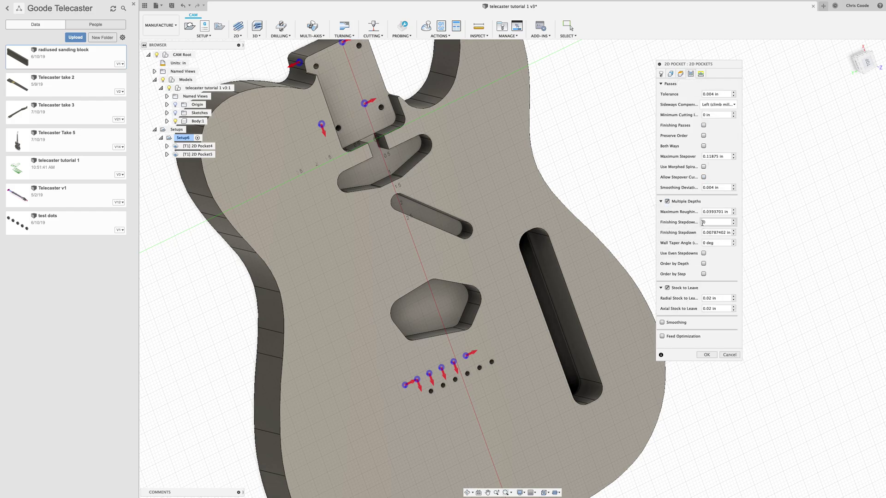
left_click_drag(706, 212, 756, 213)
type("1")
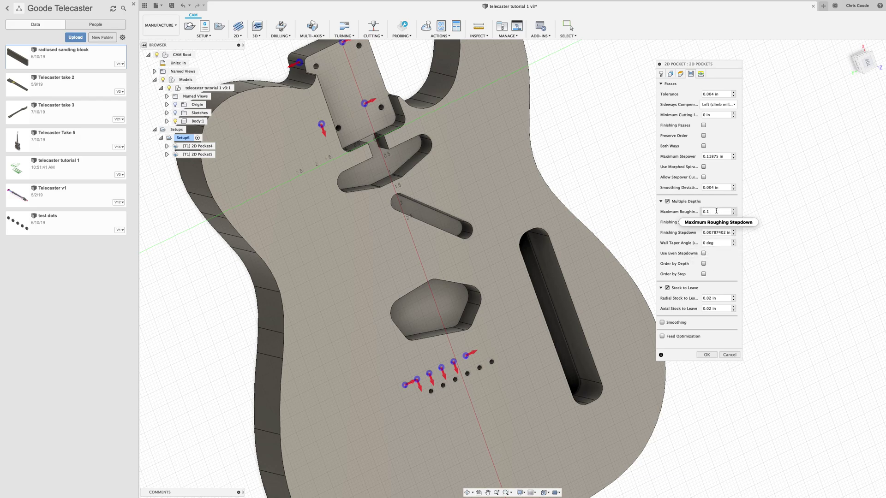
mouse_move(716, 211)
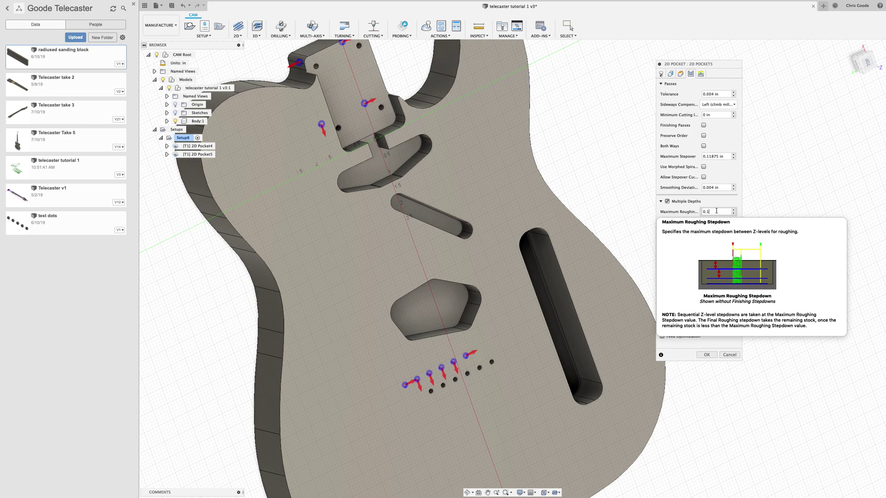
left_click(667, 288)
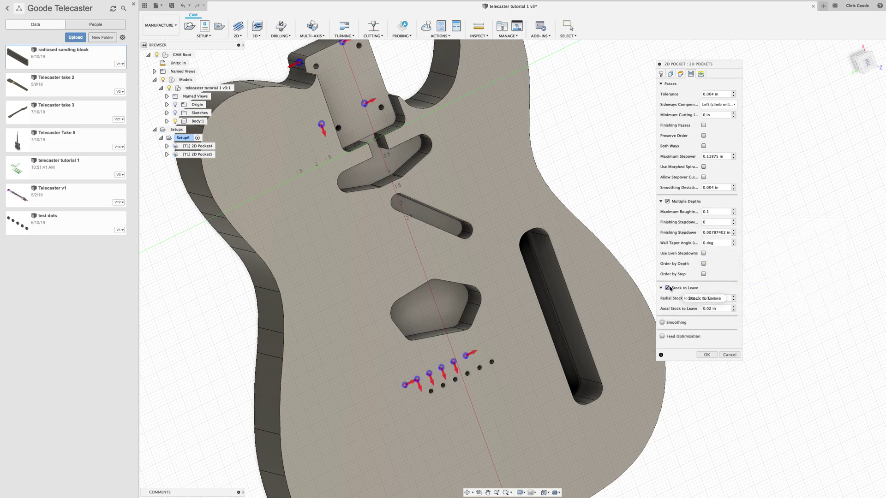
left_click(667, 289)
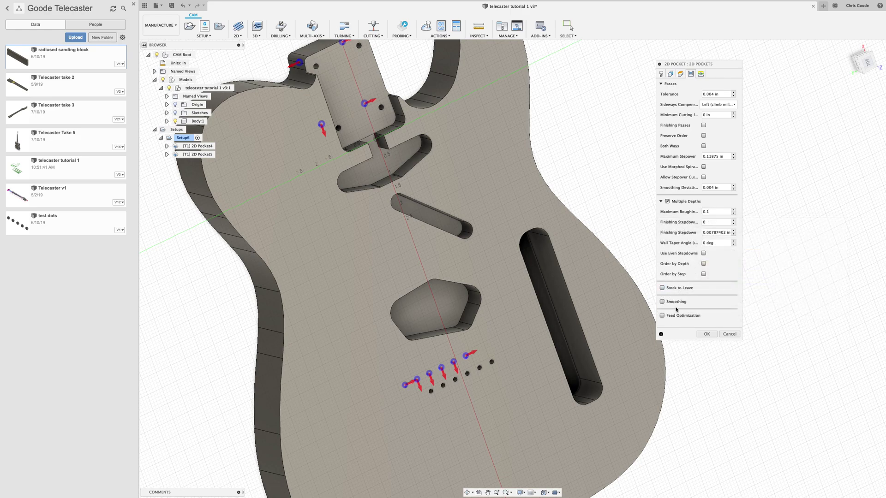
left_click(706, 334)
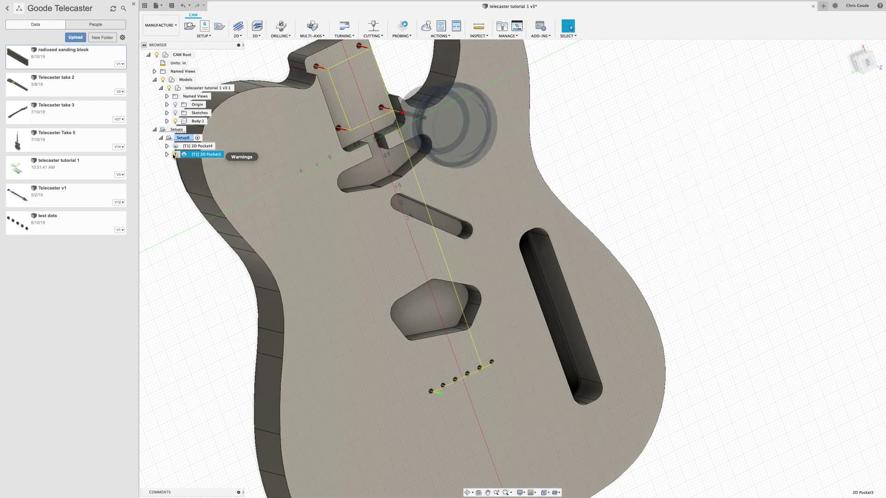
left_click(174, 155)
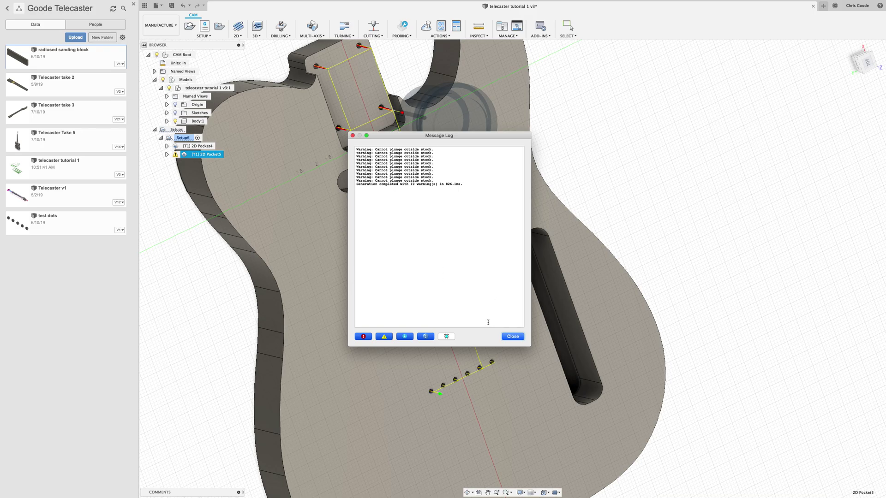
left_click(512, 337)
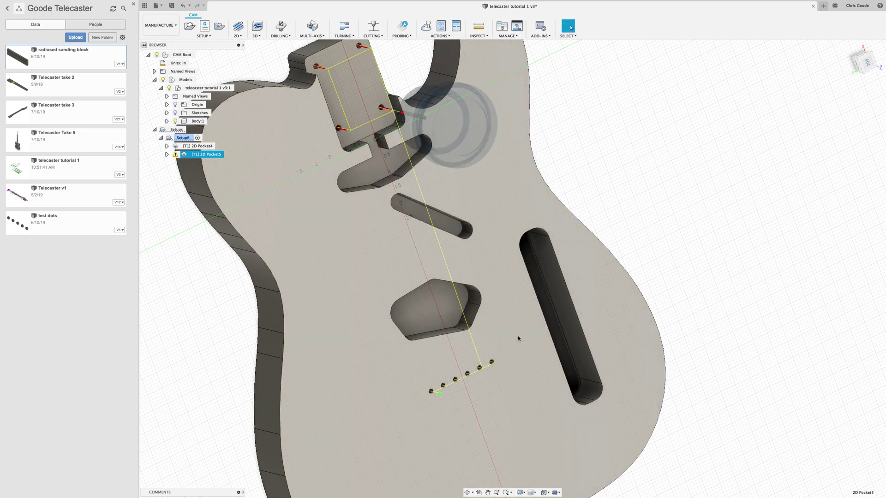
- Simulate 2D Pocket5 at full playback speed, then close the simulation
right_click(215, 155)
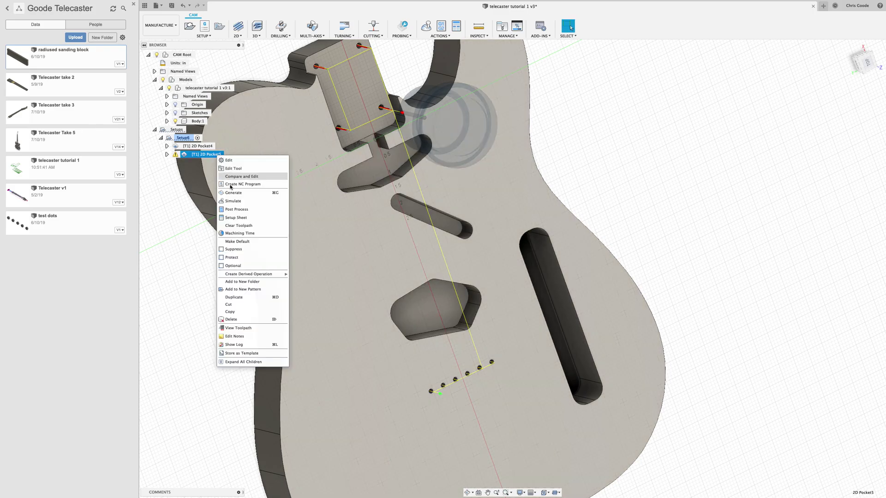
left_click(237, 201)
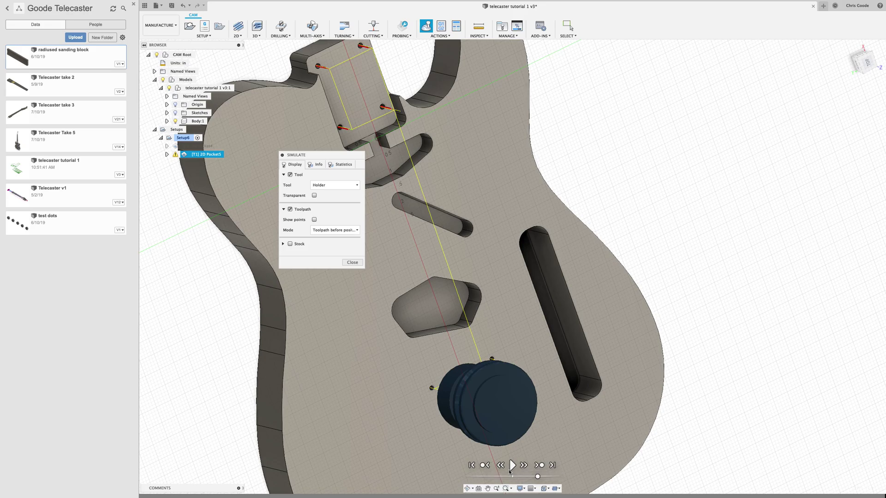
left_click(511, 465)
middle_click_drag(427, 392, 409, 362, "shift")
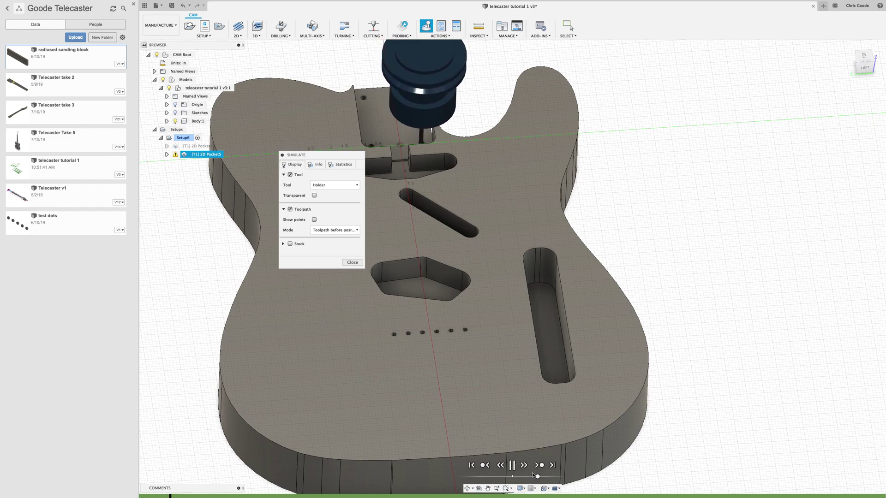
left_click(555, 477)
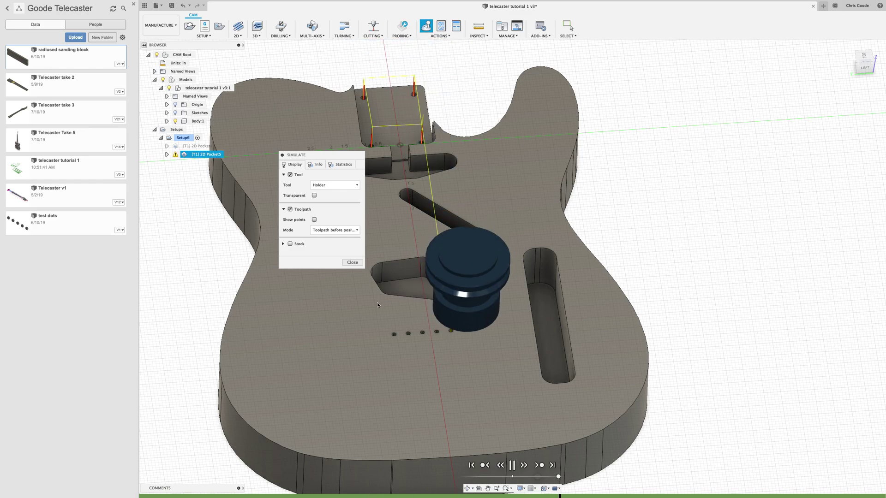
middle_click_drag(431, 327, 427, 300, "shift")
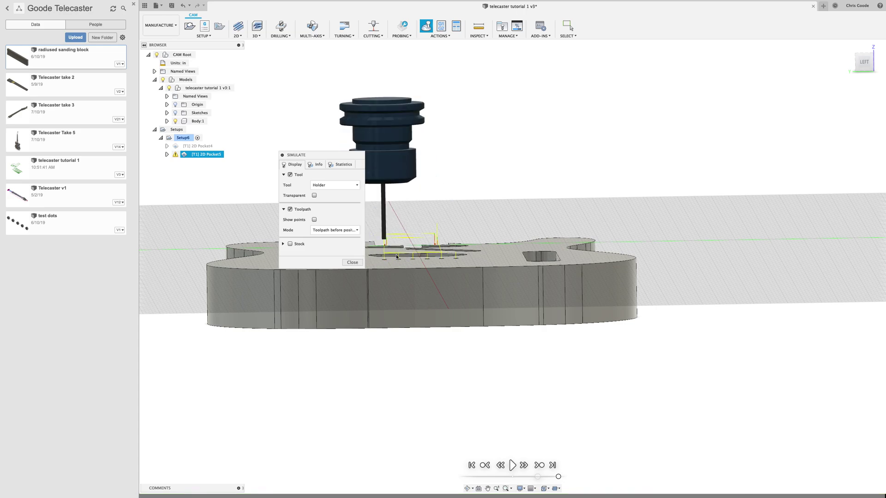
left_click(352, 263)
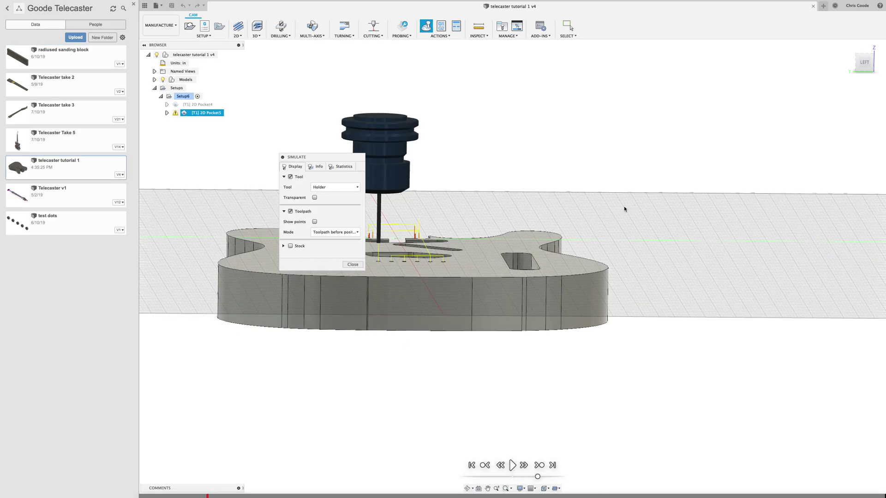
middle_click_drag(596, 271, 521, 123, "shift")
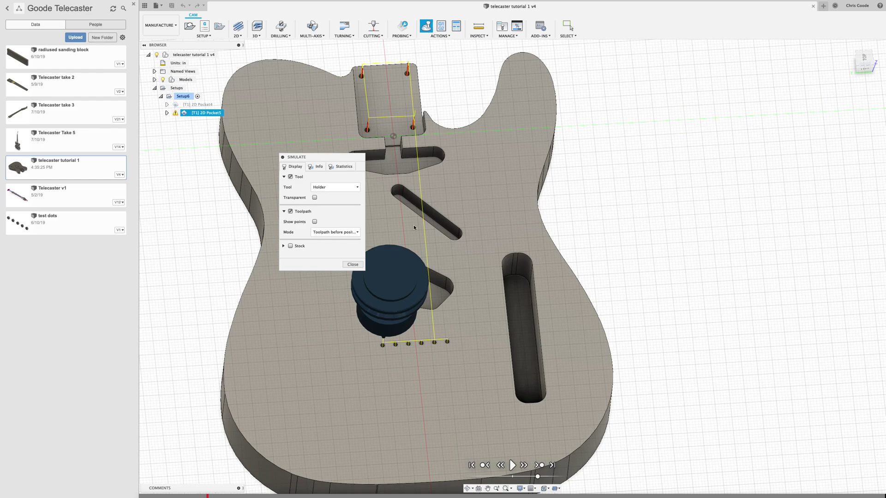
scroll(379, 310, "down", 3)
- End the simulation and start a new 2D Contour operation
left_click(352, 264)
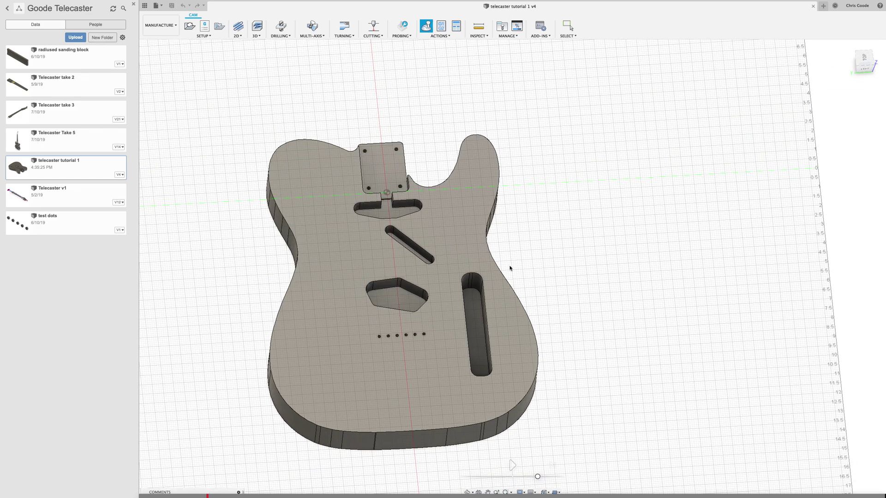
middle_click_drag(427, 333, 424, 318, "shift")
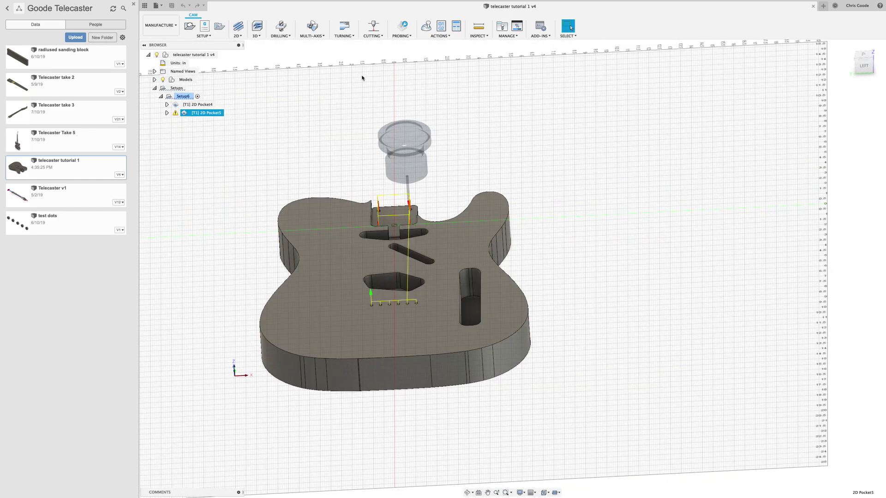
left_click(243, 37)
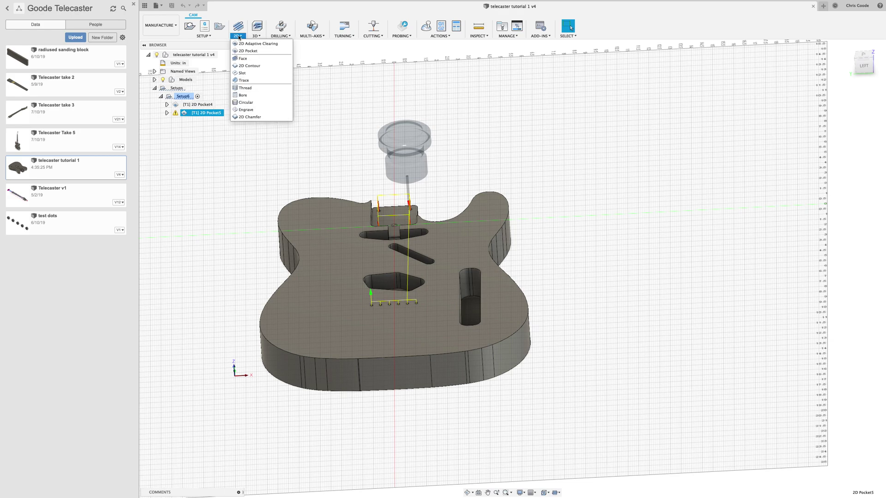
left_click(244, 66)
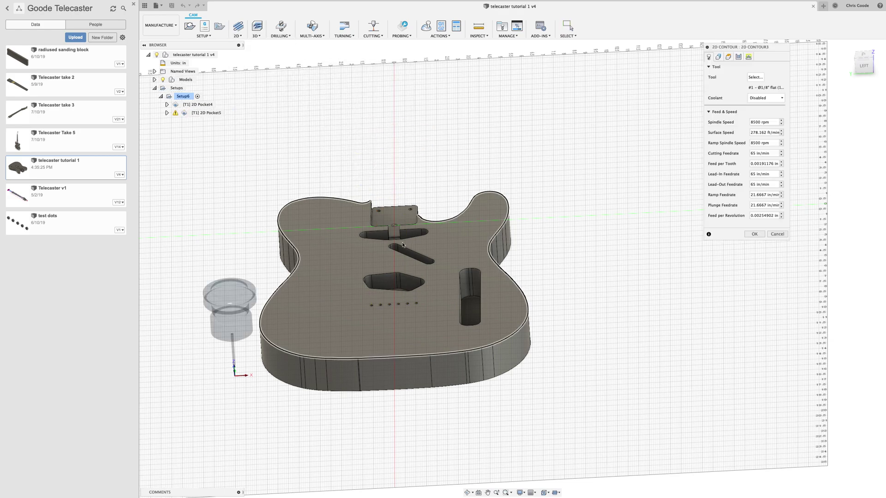
- Assign the 1/4" Kodiak flat end mill to the contour and set coolant to Disabled
left_click(761, 79)
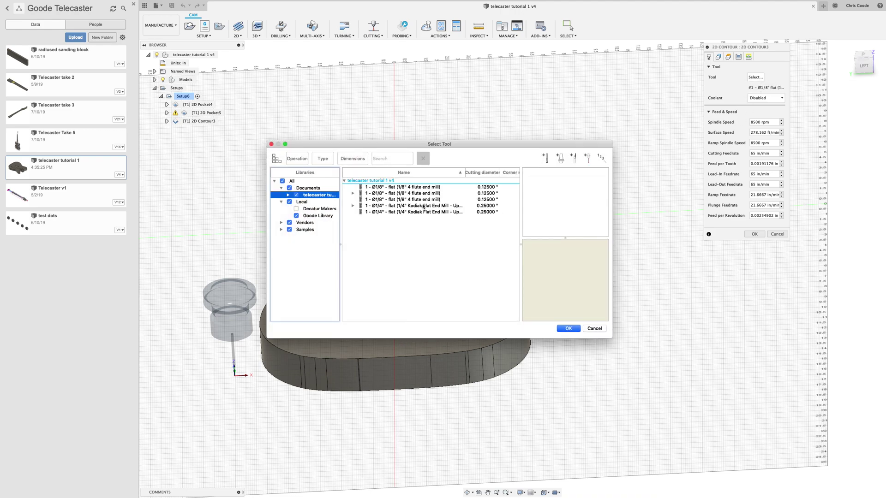
left_click(412, 206)
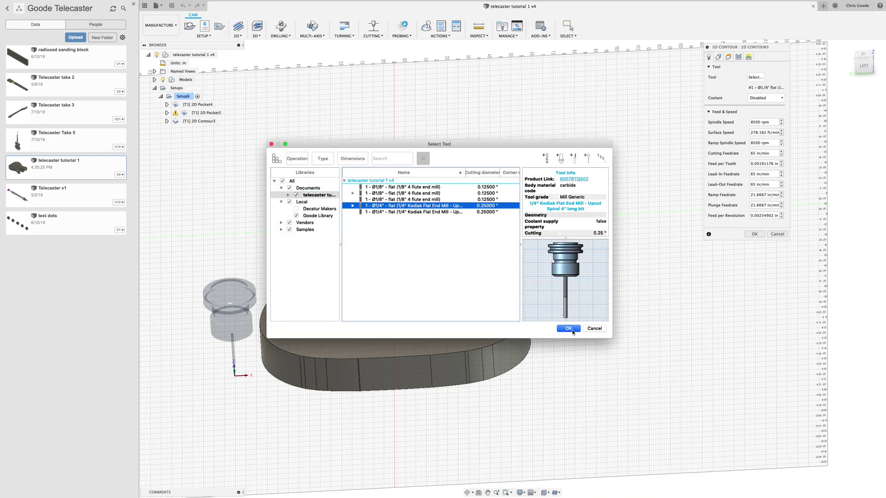
left_click(568, 328)
left_click(766, 97)
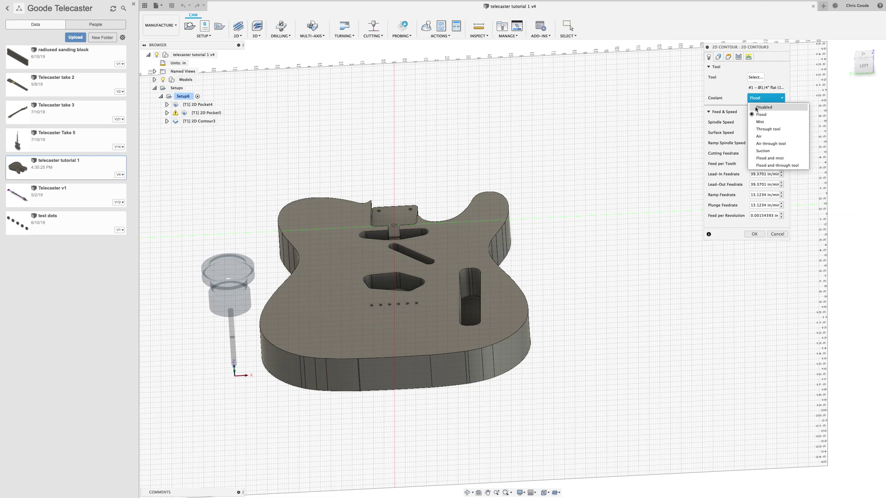
left_click(758, 107)
middle_click_drag(491, 327, 481, 291, "shift")
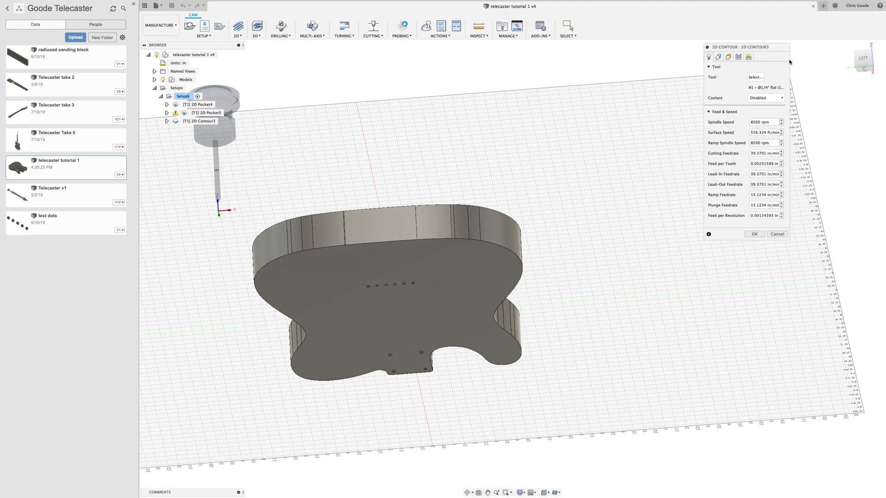
left_click(717, 57)
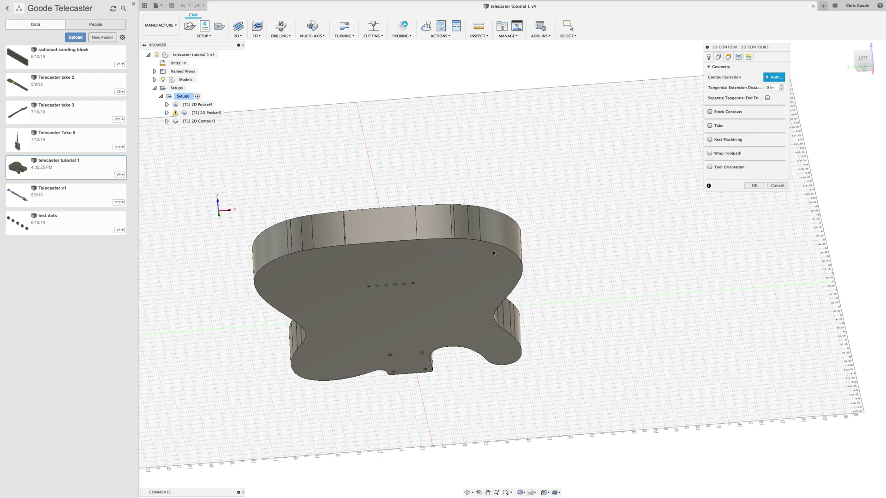
- Select the guitar body's outer outline as the contour, with separate tangential end extension off
middle_click_drag(493, 250, 755, 99, "shift")
left_click(767, 97)
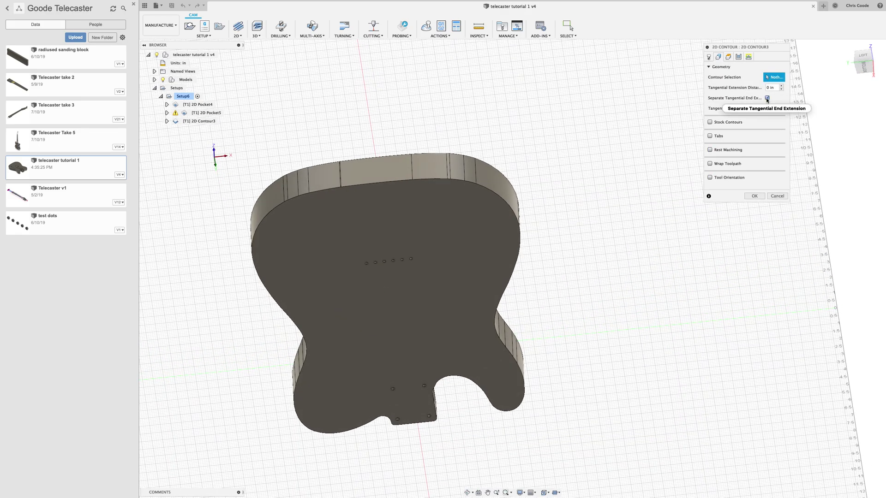
left_click(472, 185)
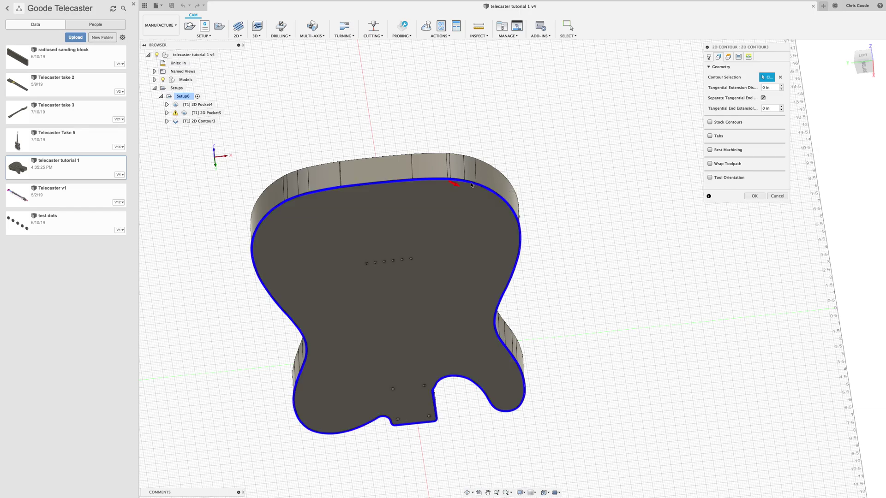
middle_click_drag(615, 317, 611, 383, "shift")
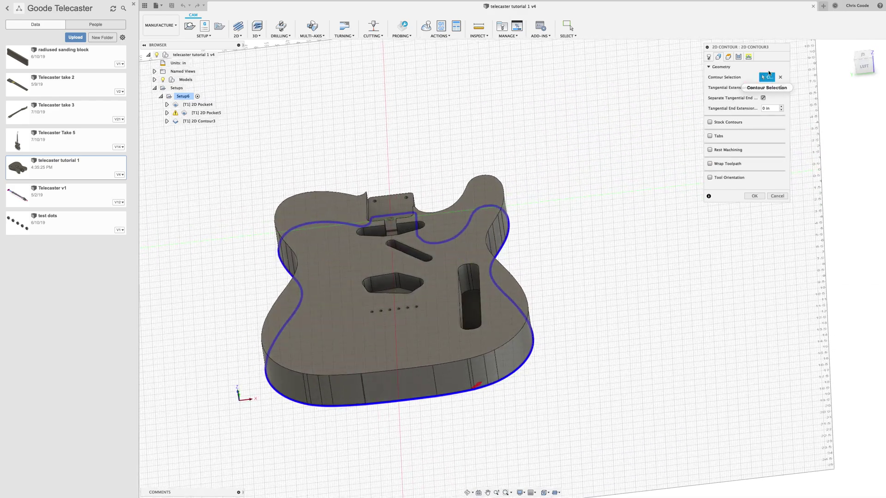
left_click(763, 98)
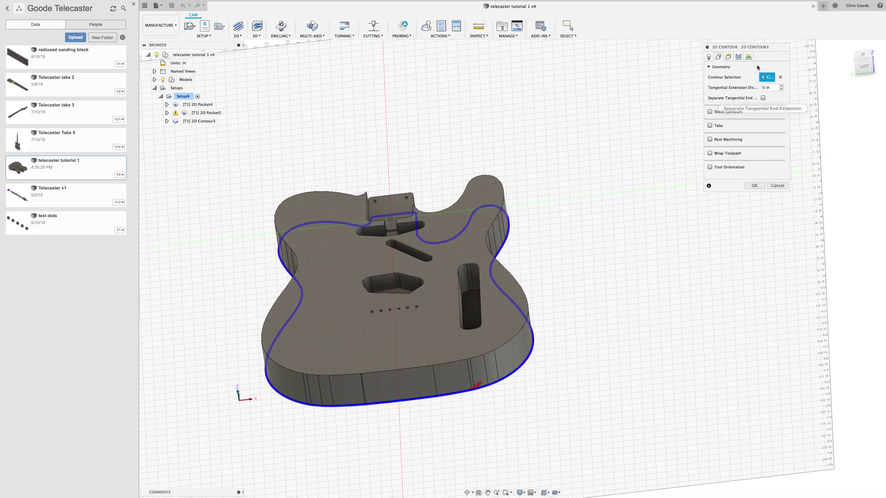
left_click(738, 57)
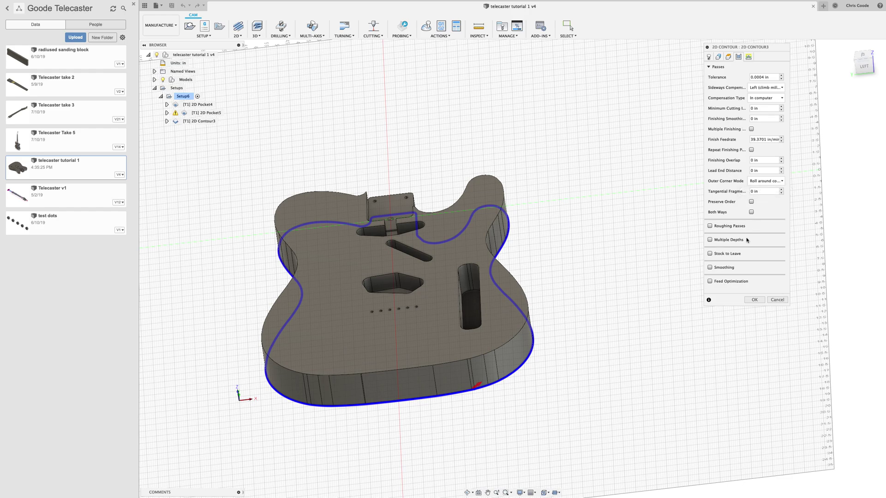
- Enable Multiple Depths and Tabs on Contour3, then cancel the operation
left_click(710, 239)
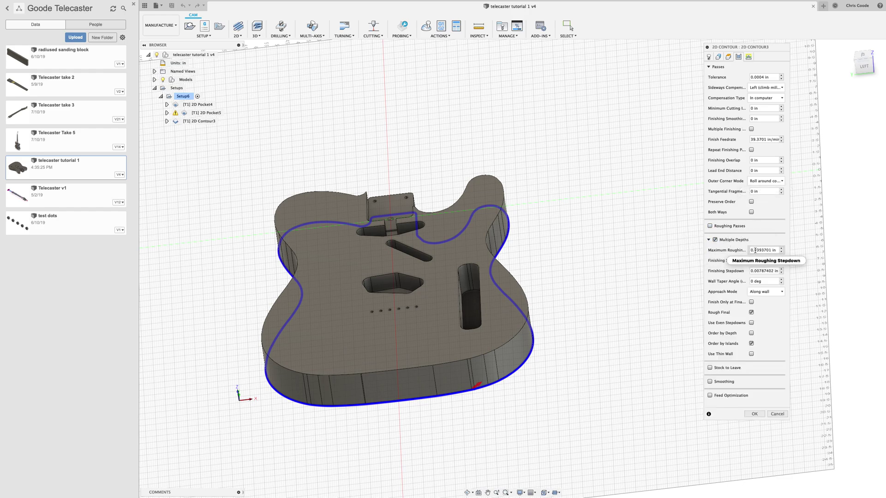
left_click_drag(755, 250, 797, 253)
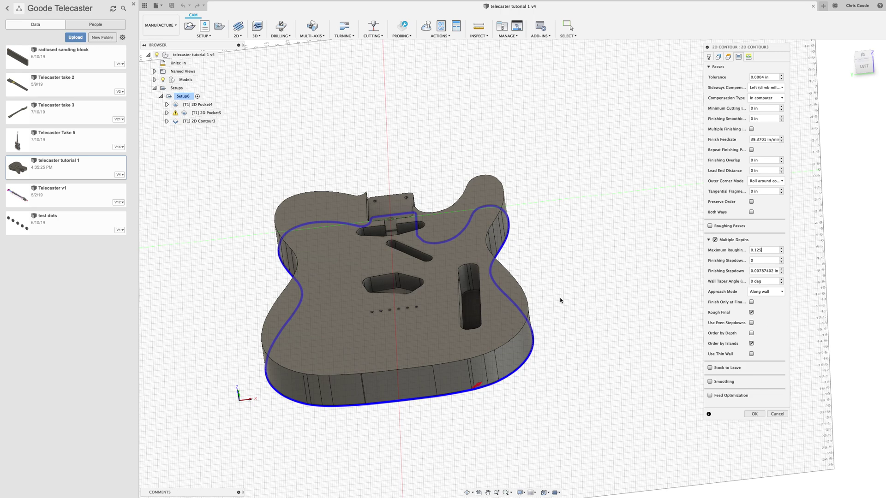
left_click(716, 57)
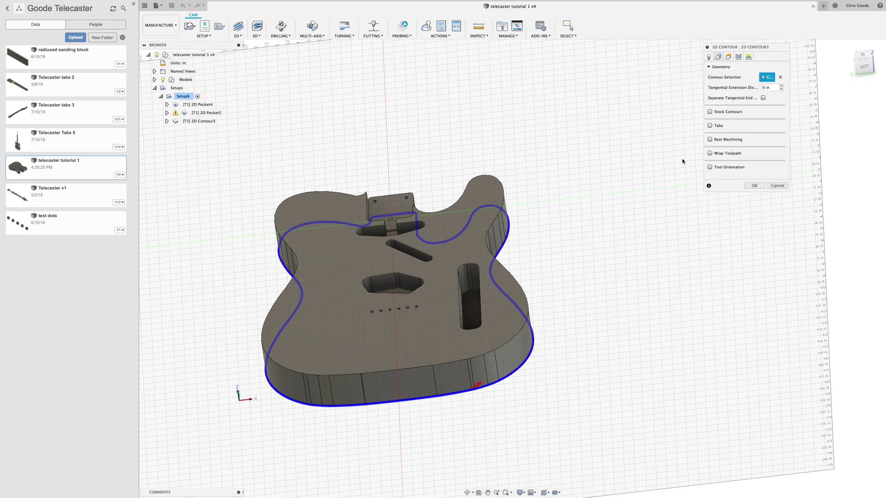
left_click(709, 125)
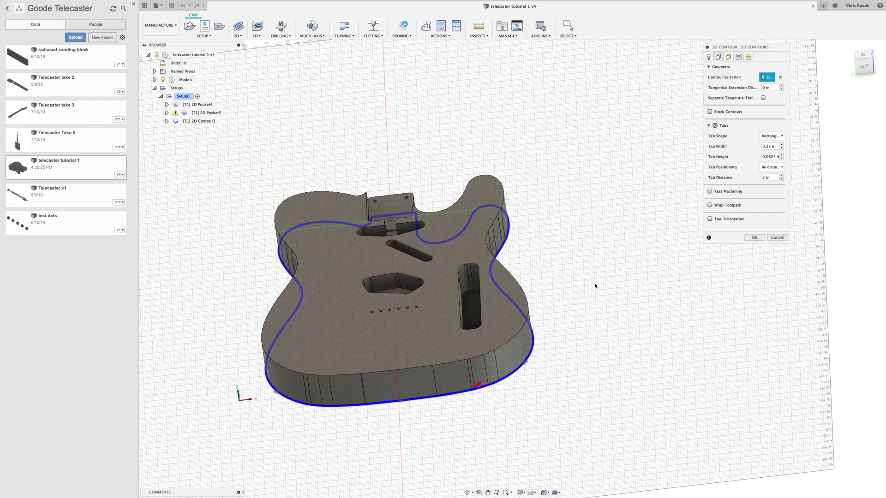
mouse_move(594, 286)
middle_mouse_down("shift")
mouse_move(607, 298)
mouse_move(599, 292)
middle_mouse_up("shift")
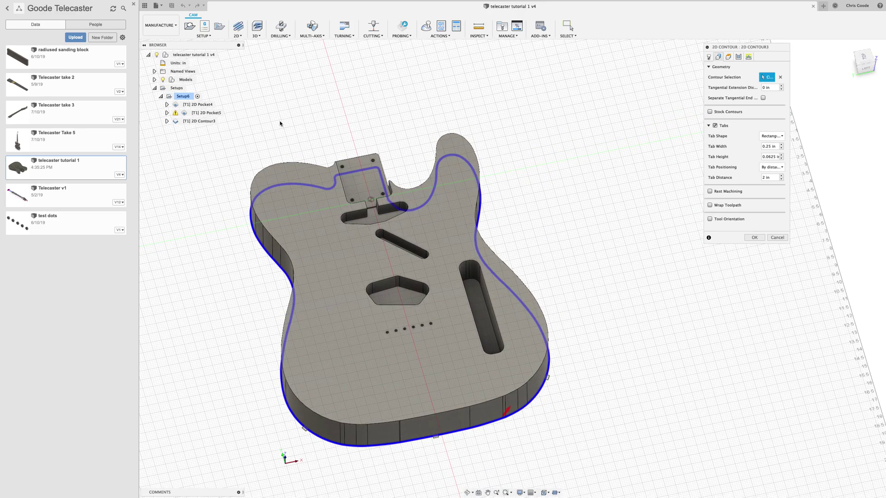
left_click(184, 96)
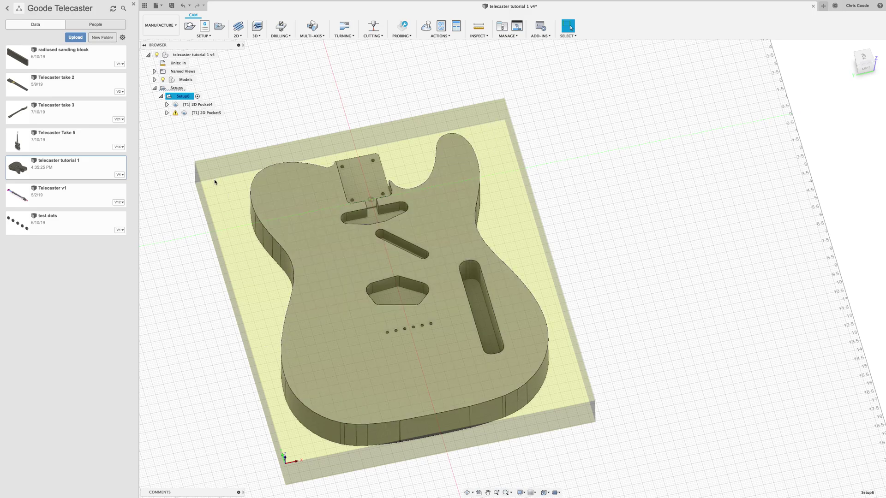
middle_click_drag(243, 360, 259, 320)
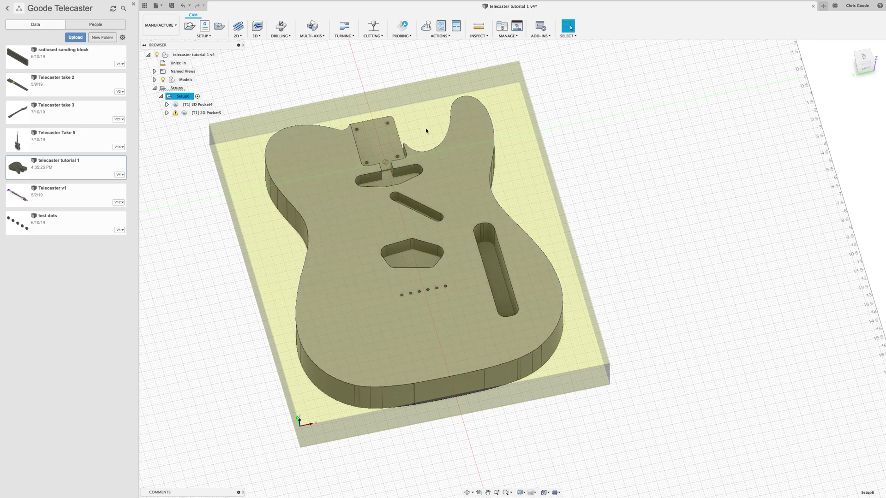
middle_click_drag(397, 406, 512, 167, "shift")
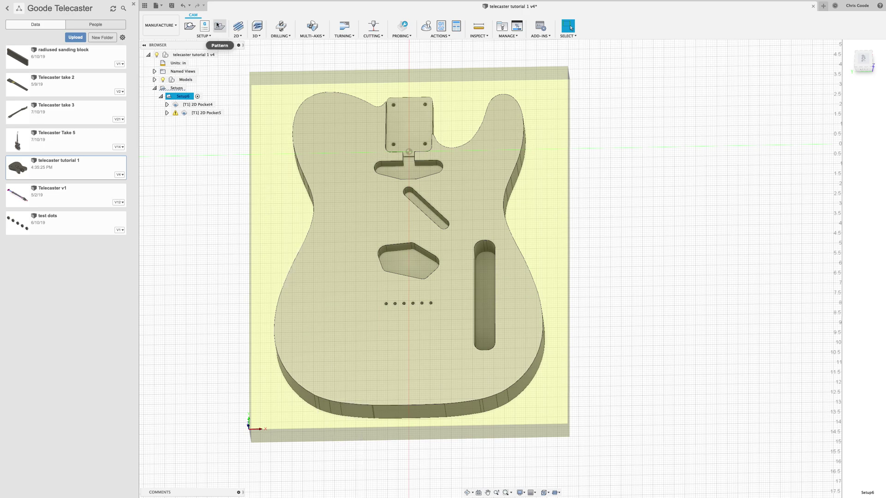
- Create a new 2D Contour using the body's outer edge as its geometry
left_click(238, 31)
left_click(254, 70)
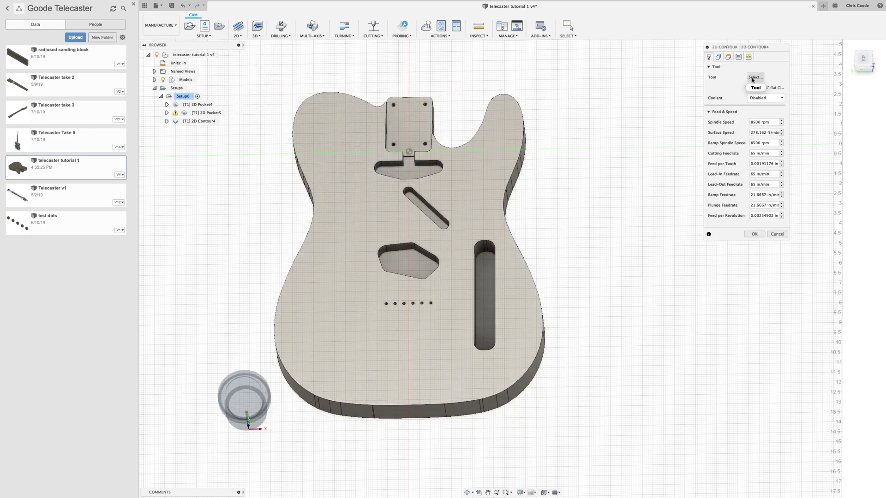
left_click(718, 57)
middle_click_drag(565, 303, 558, 224, "shift")
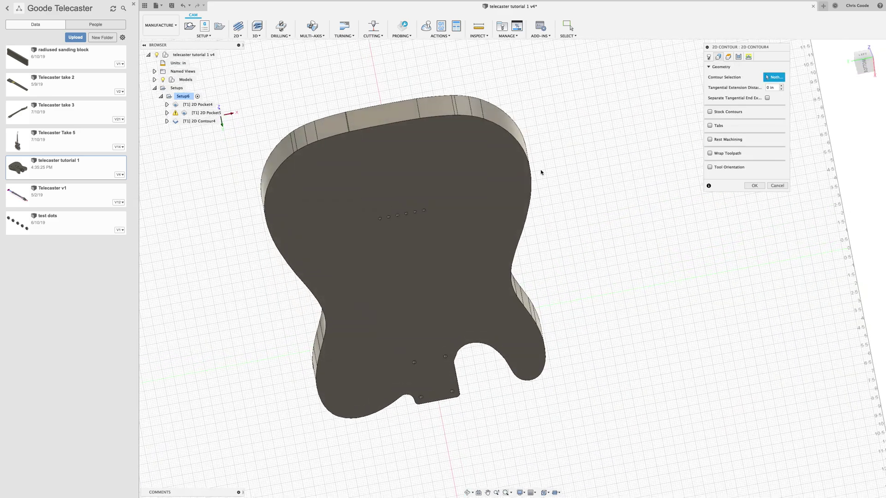
left_click(531, 178)
middle_click_drag(567, 296, 594, 370, "shift")
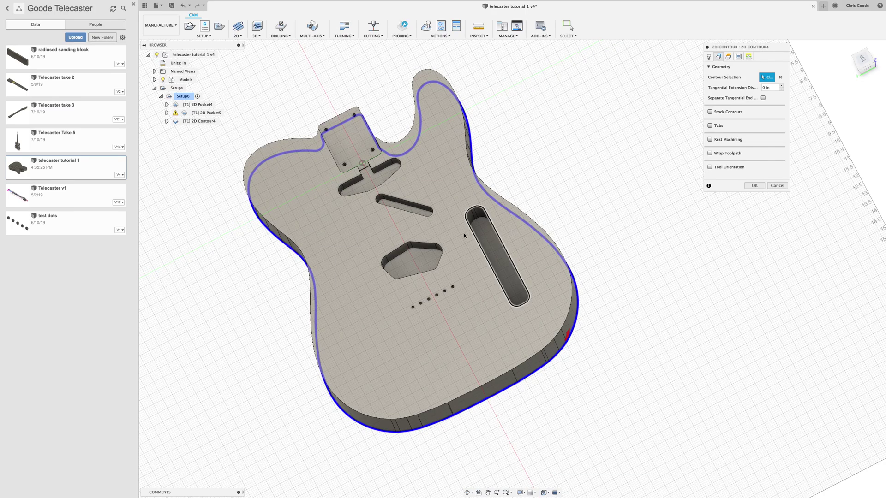
- Enable Multiple Depths with a 0.125 maximum roughing stepdown
left_click(738, 56)
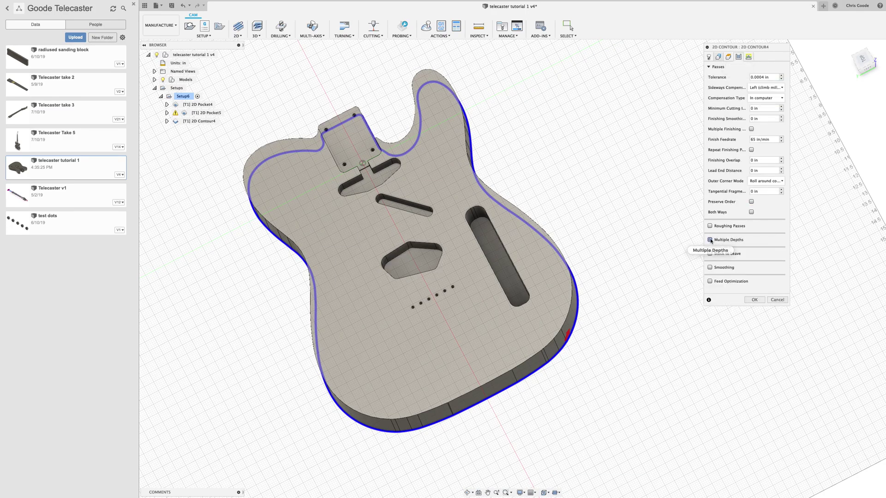
left_click(710, 239)
triple_click(755, 250)
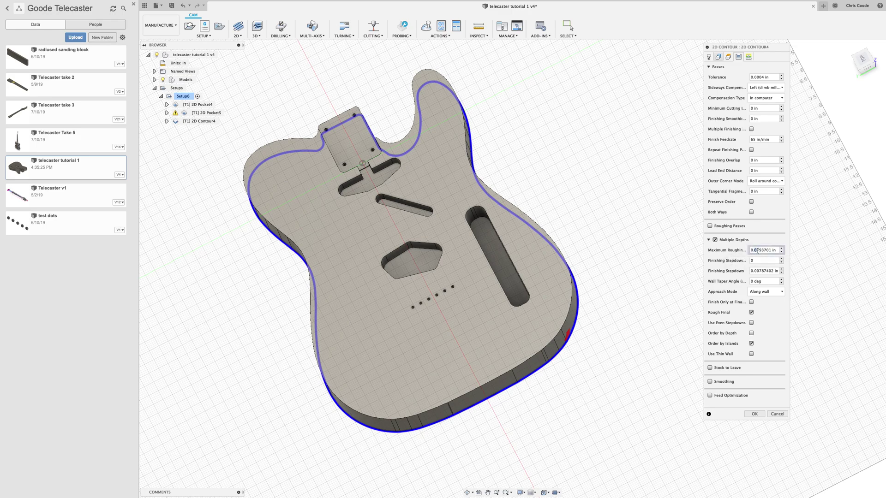
type("0.125")
left_click(718, 58)
- Turn on tabs 0.5 wide and 0.125 high, positioned at picked points
left_click(715, 125)
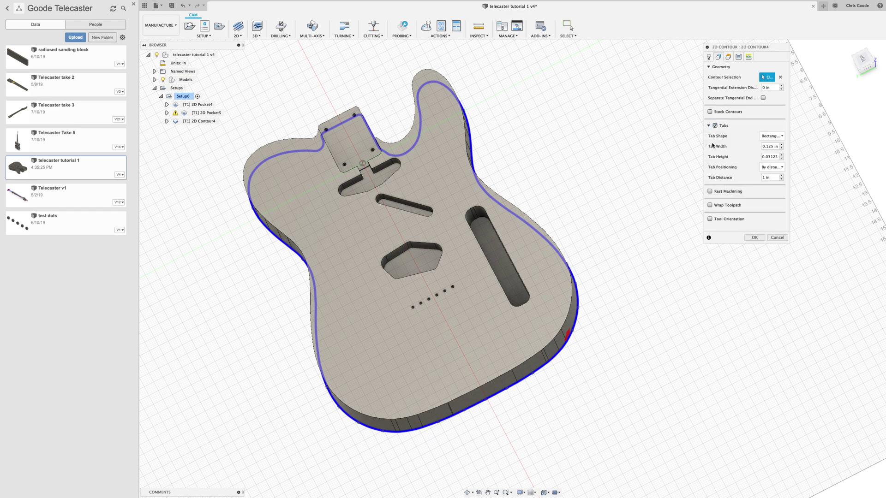
mouse_move(783, 147)
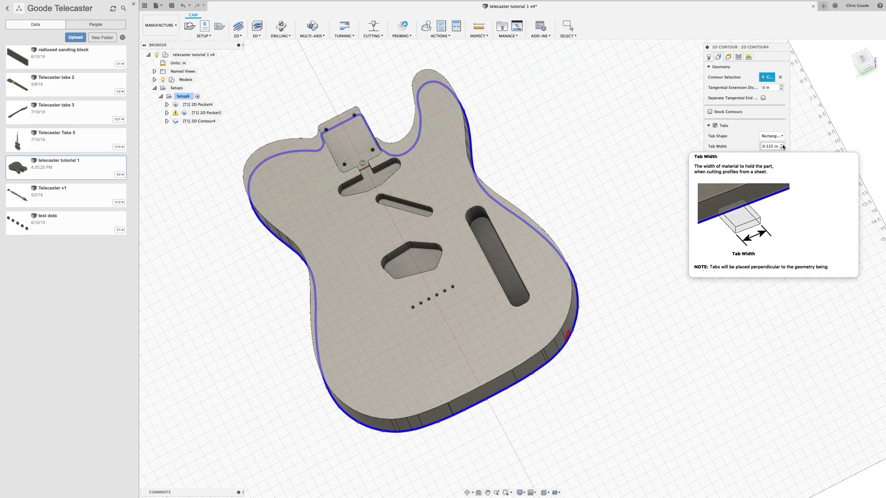
left_click(773, 147)
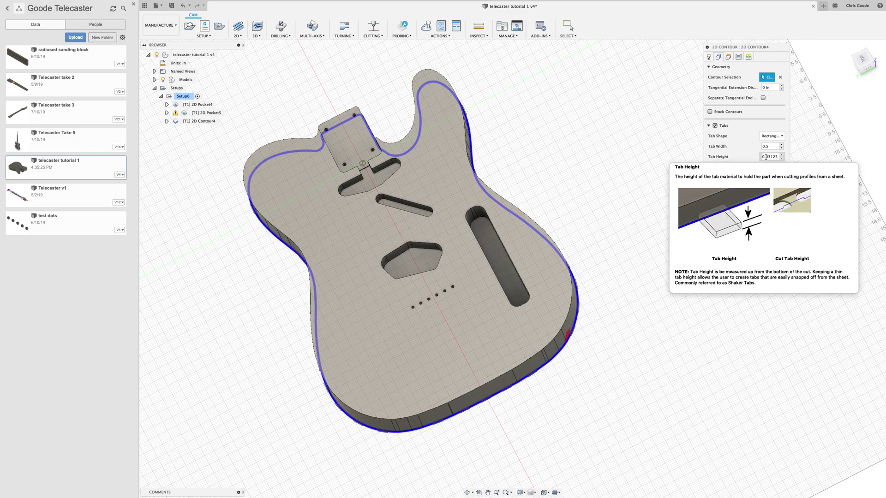
double_click(778, 157)
type("0.125")
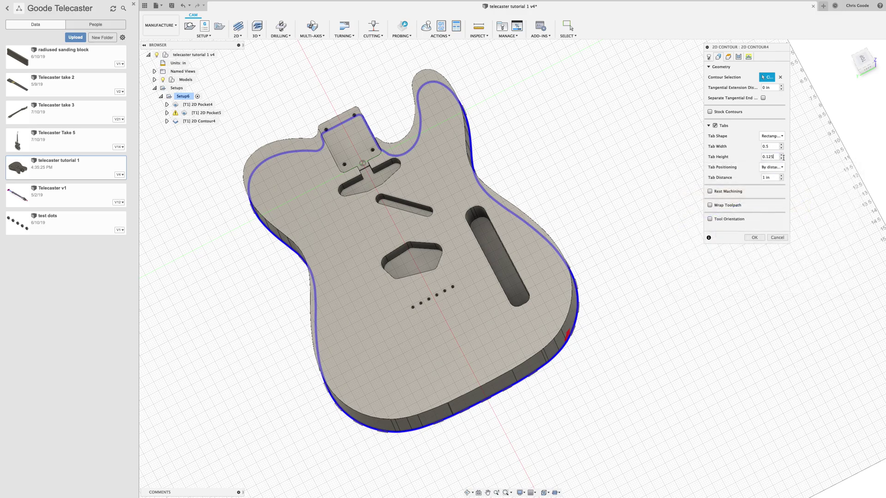
left_click(771, 167)
left_click(774, 181)
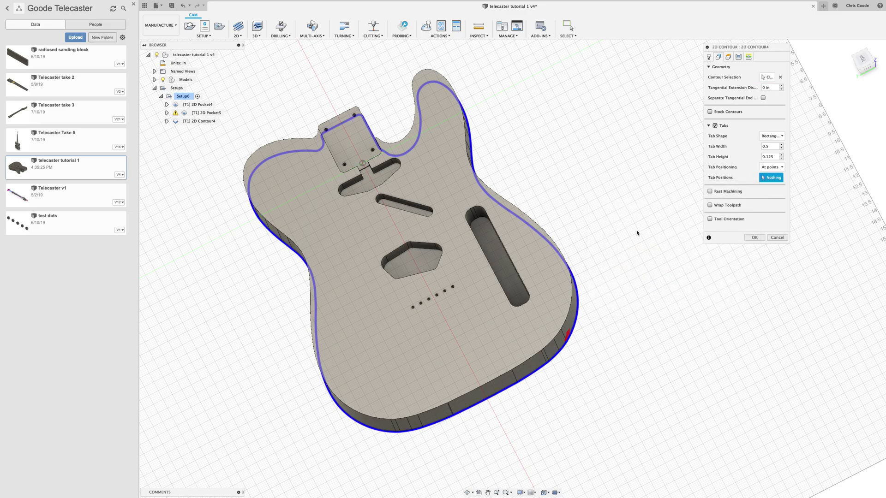
- Pick the tab points along the body outline and generate the Contour4 toolpath
middle_click_drag(637, 289, 527, 279, "shift")
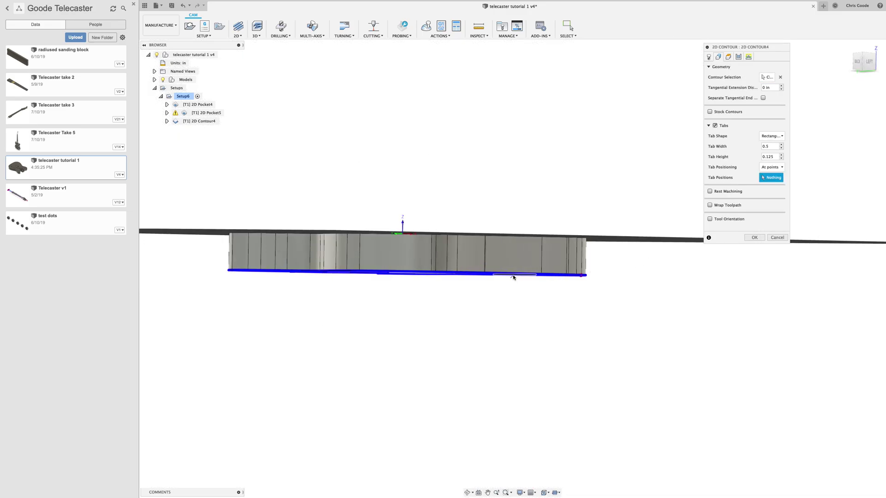
left_click(513, 275)
middle_click_drag(437, 341, 469, 330, "shift")
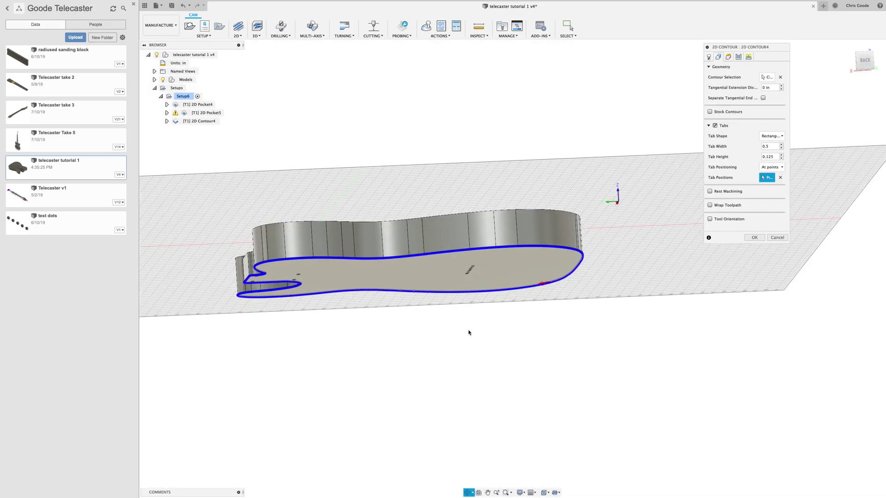
left_click(490, 248)
middle_click_drag(373, 324, 475, 277, "shift")
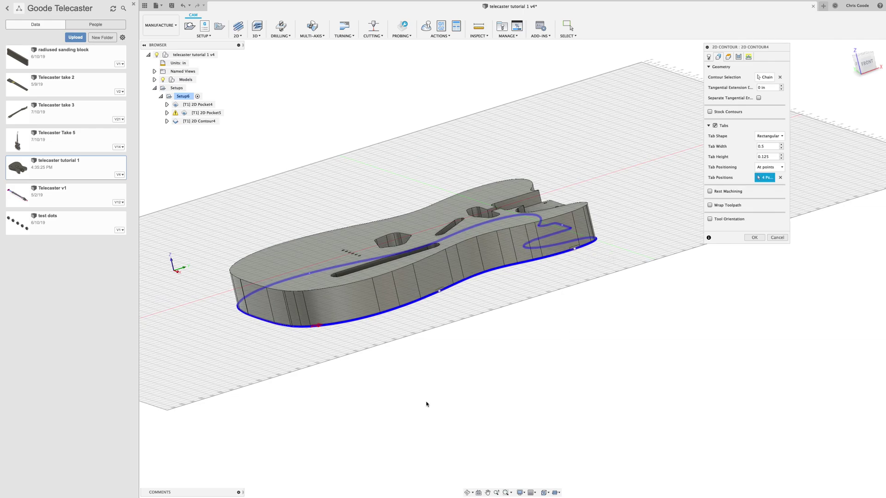
middle_click_drag(427, 403, 467, 434, "shift")
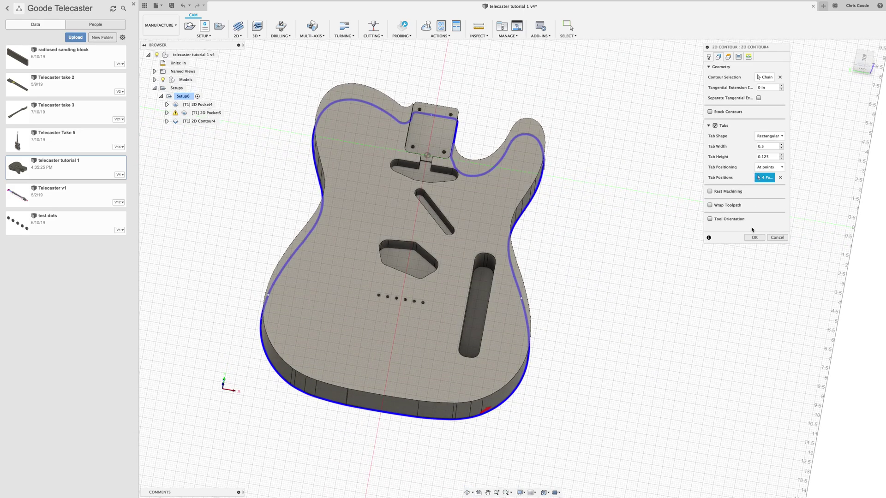
left_click(750, 241)
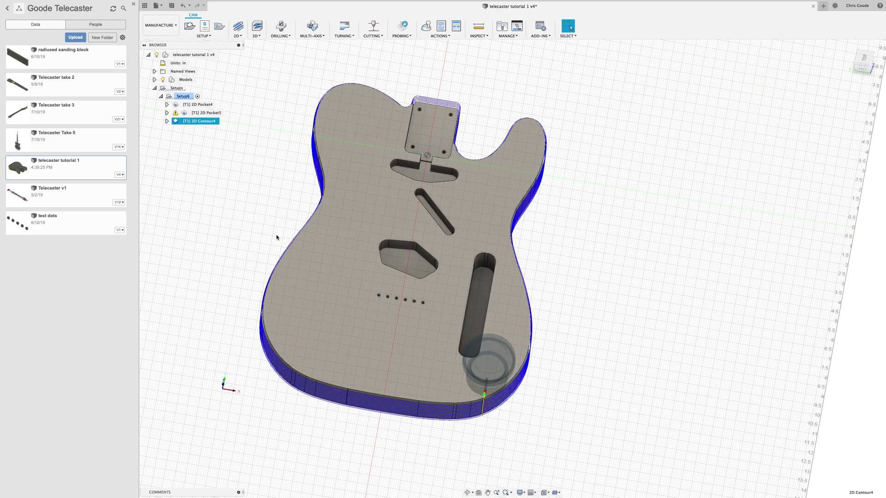
- Inspect the Contour4 toolpath from several angles, then view the body from the top
middle_click_drag(300, 263, 287, 233, "shift")
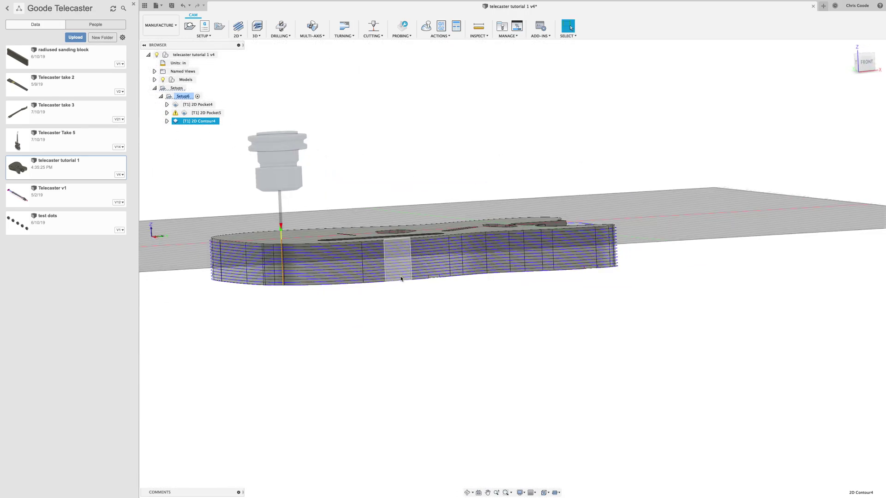
scroll(522, 269, "up", 10)
middle_click_drag(484, 260, 452, 227, "shift")
middle_click_drag(507, 229, 510, 333, "shift")
scroll(509, 333, "down", 10)
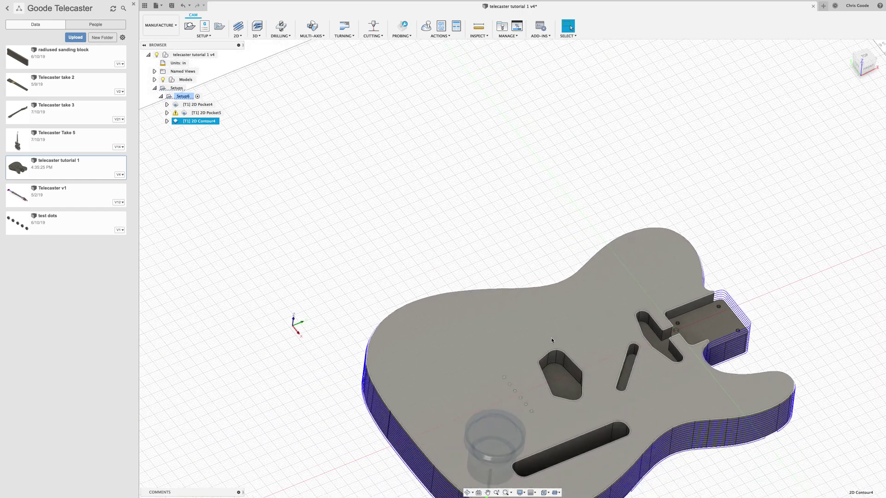
middle_click_drag(574, 404, 475, 264, "shift")
key("Escape")
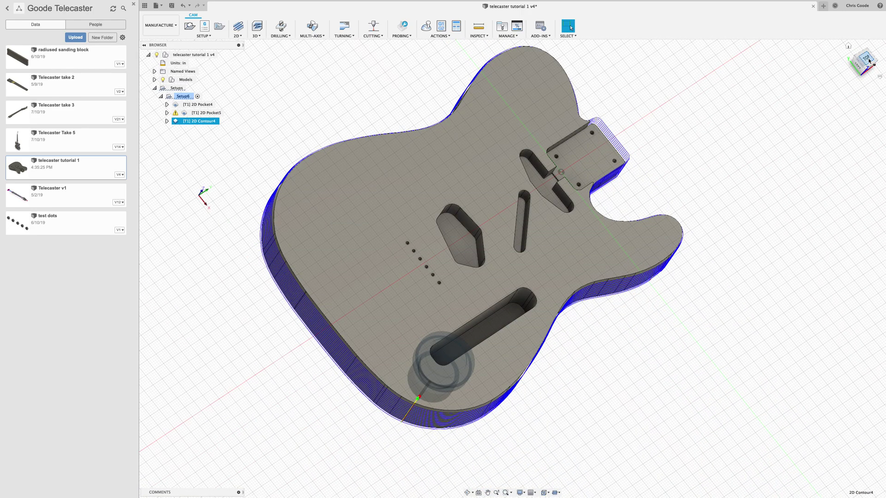
left_click(867, 59)
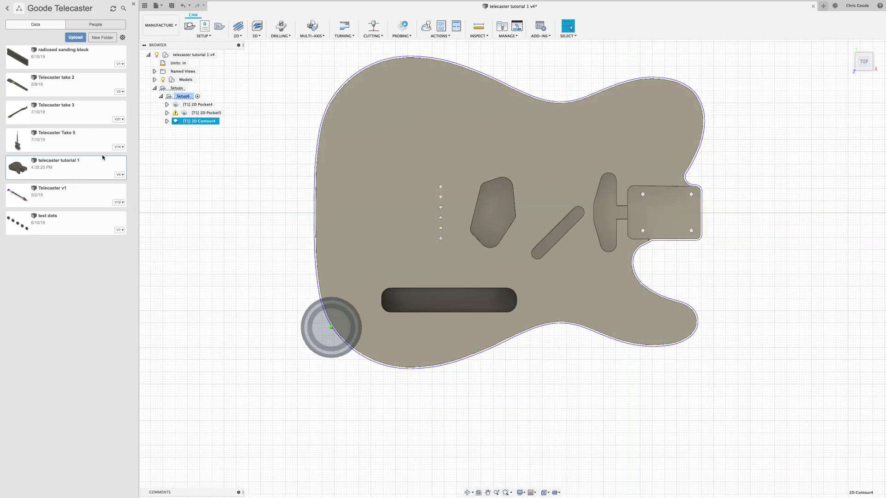
- Edit 2D Contour4 to turn off holding tabs and regenerate its toolpath
right_click(198, 121)
left_click(221, 131)
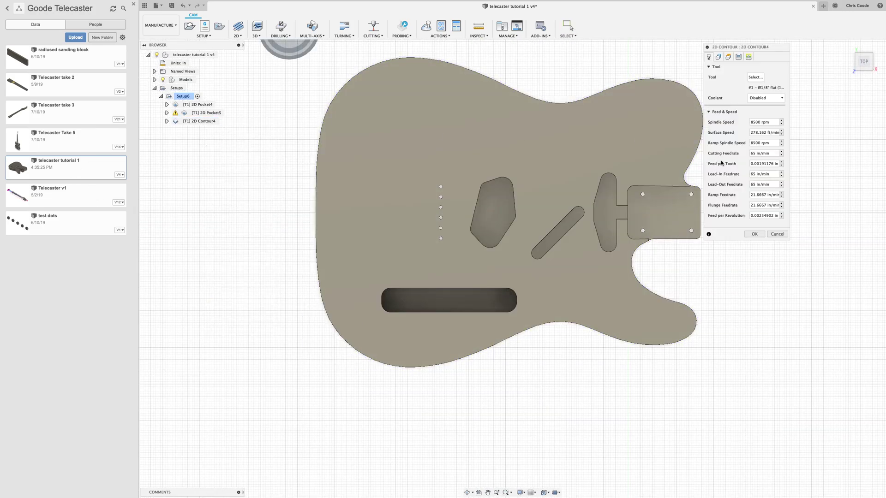
left_click(718, 57)
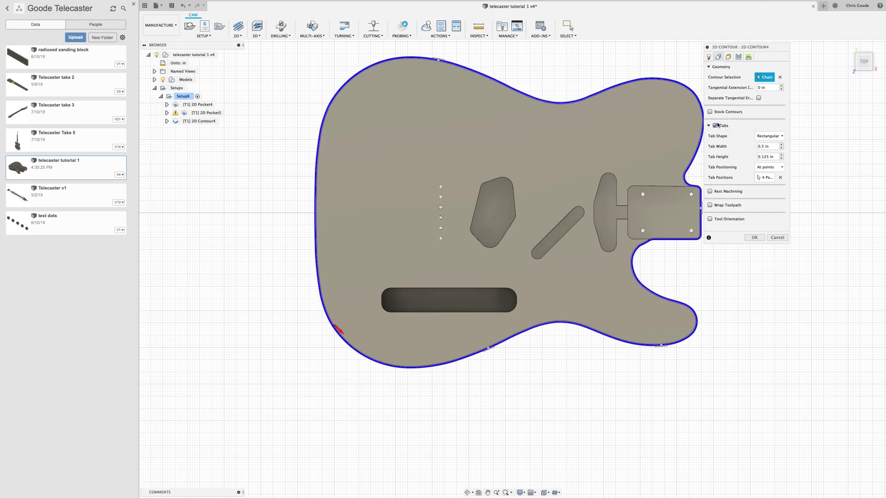
left_click(754, 186)
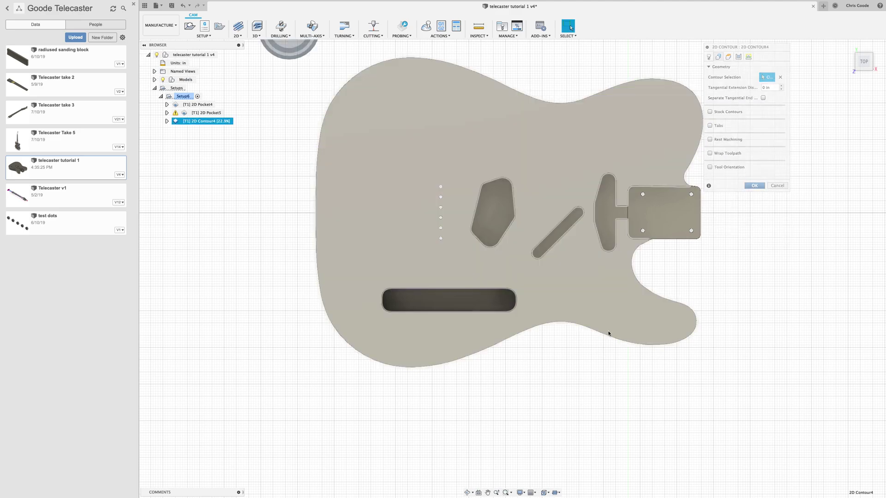
middle_click_drag(512, 356, 535, 321, "shift")
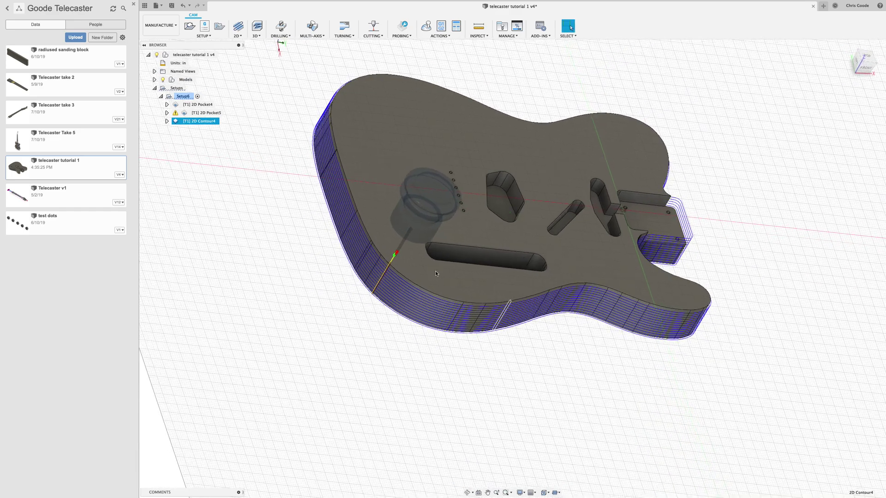
right_click(201, 122)
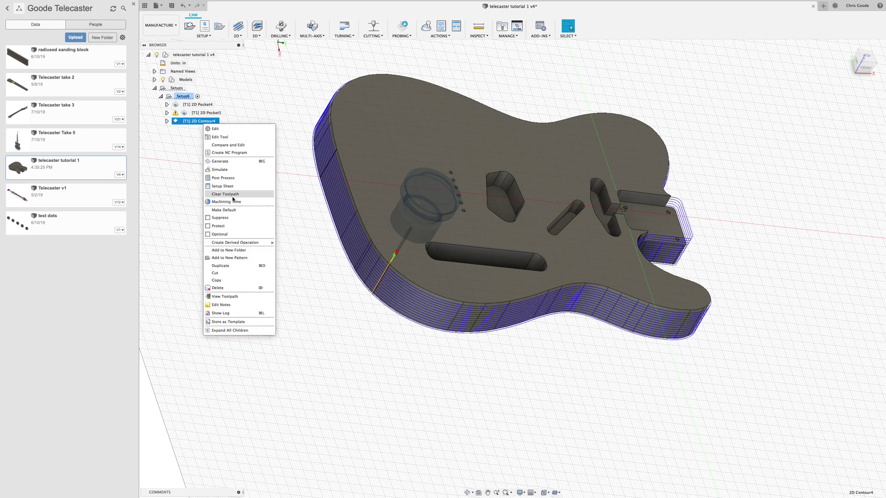
- Simulate 2D Contour4 at increased playback speed and view the cut-out body
left_click(220, 169)
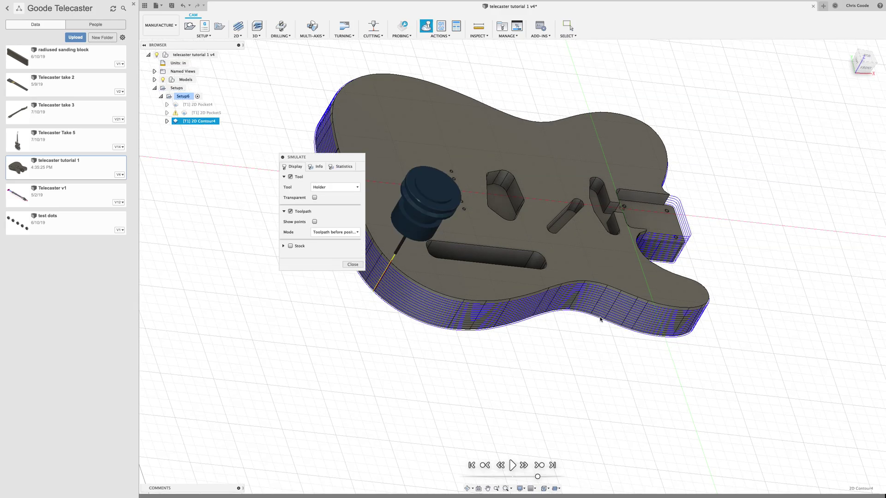
left_click(512, 465)
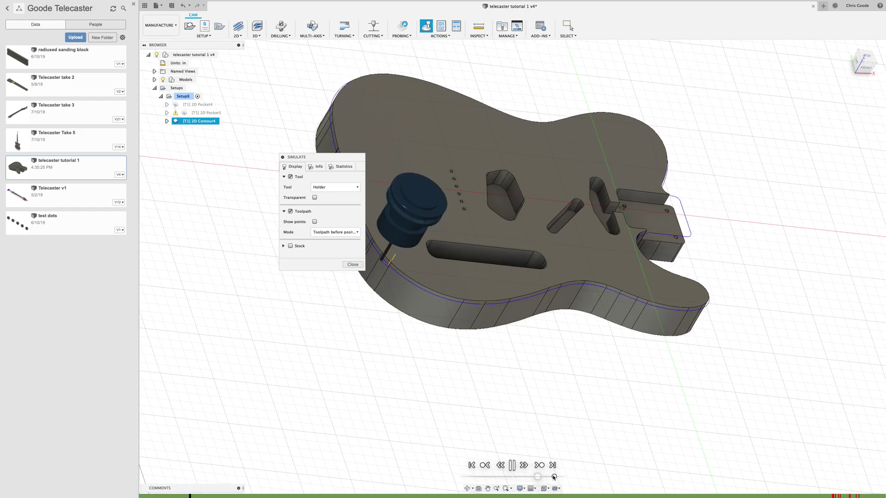
left_click_drag(537, 476, 553, 477)
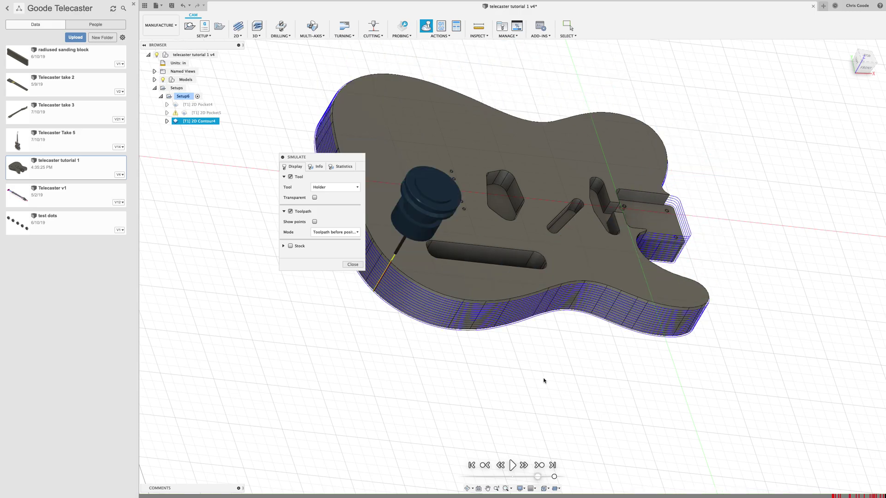
middle_click_drag(544, 380, 519, 386, "shift")
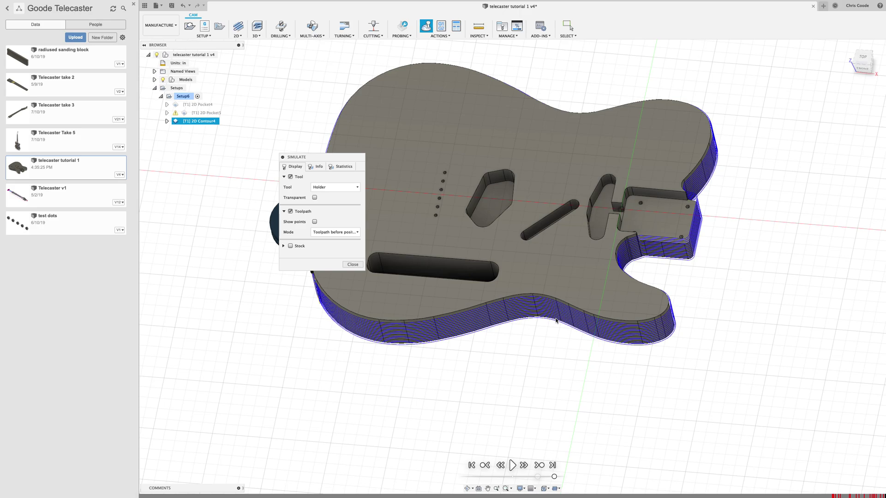
middle_click_drag(508, 362, 510, 300, "shift")
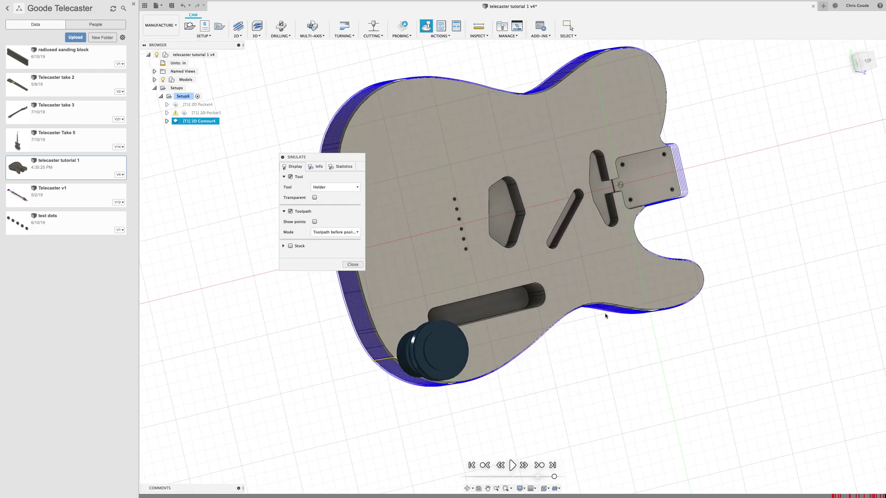
middle_click_drag(643, 385, 624, 342, "shift")
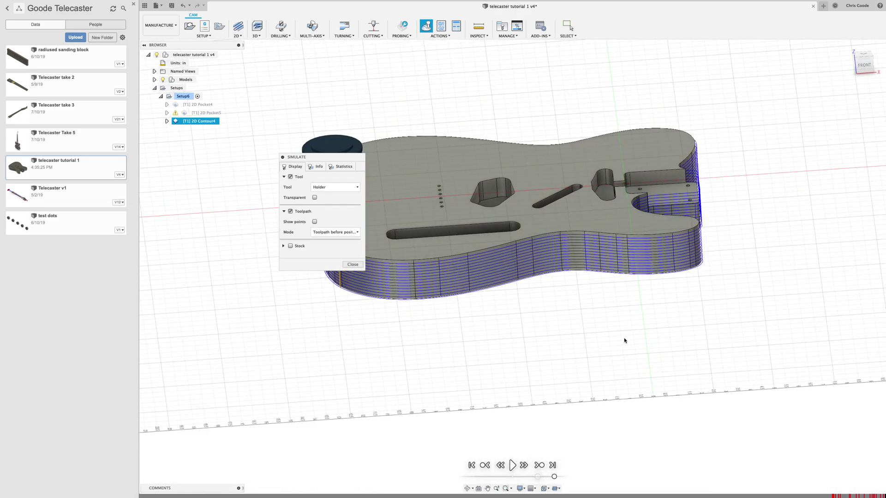
middle_click_drag(439, 358, 490, 367, "shift")
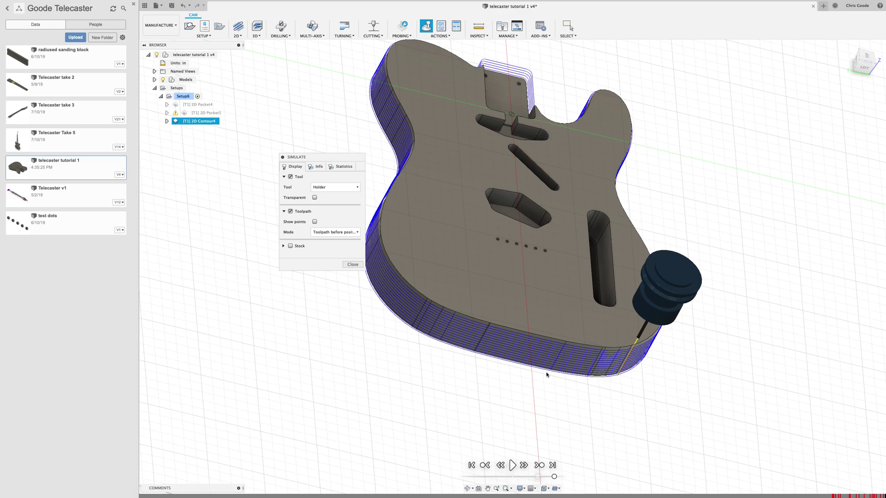
middle_click_drag(427, 354, 446, 342, "shift")
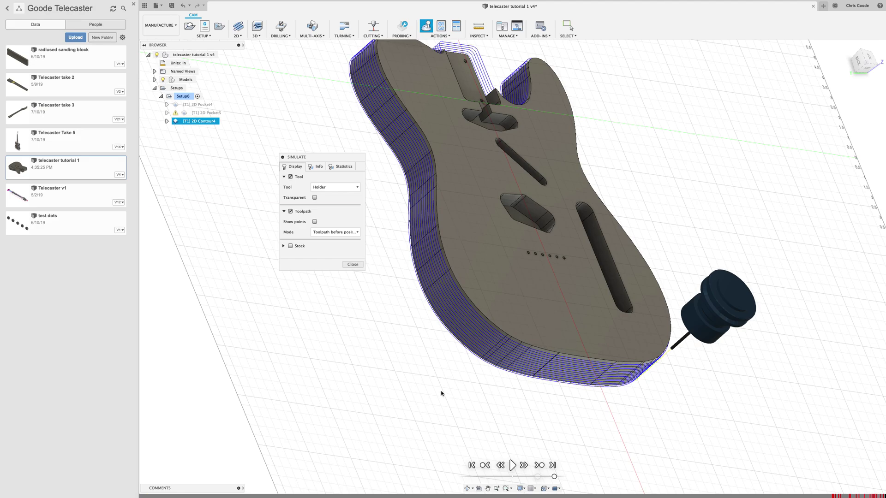
middle_click_drag(441, 394, 476, 361, "shift")
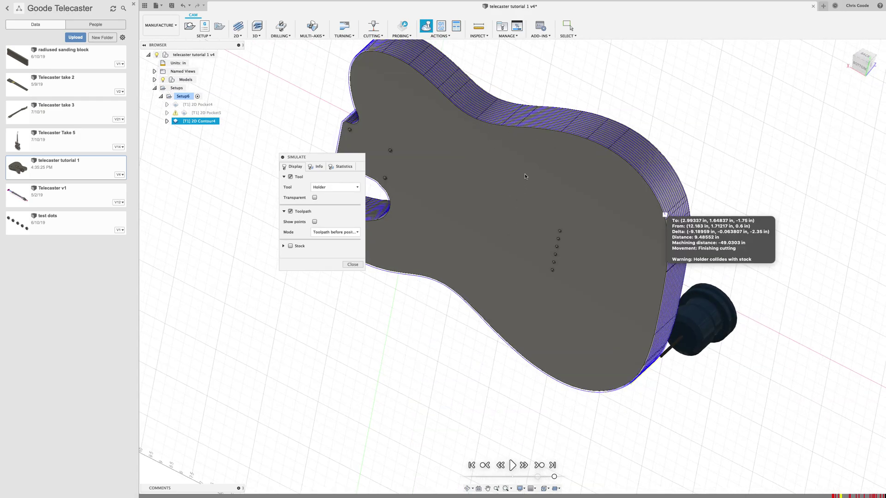
middle_click_drag(510, 235, 463, 238, "shift")
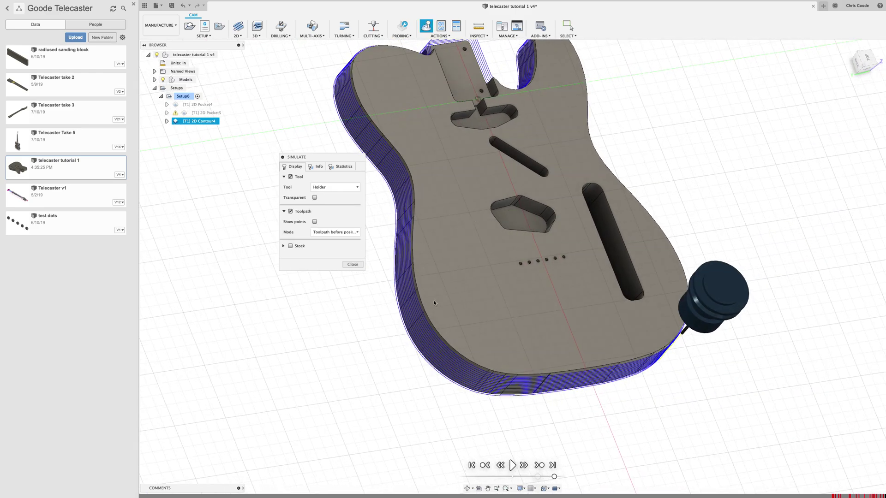
middle_click_drag(412, 349, 464, 317, "shift")
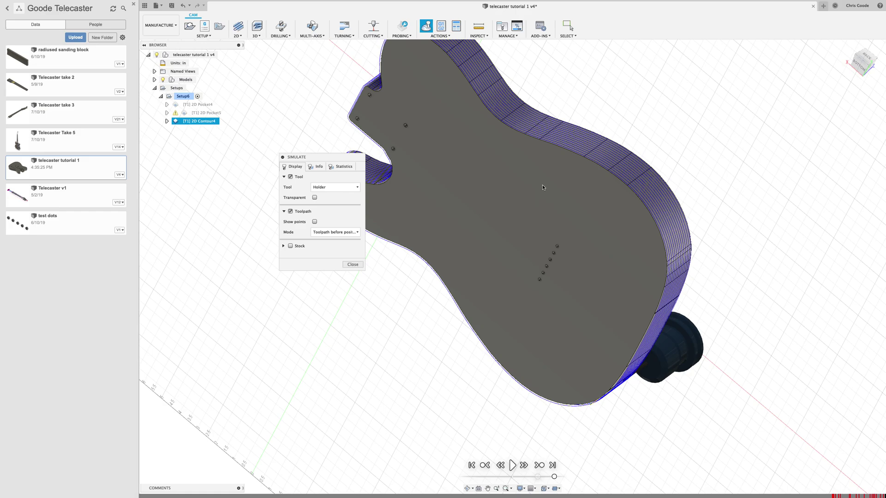
middle_click_drag(543, 187, 454, 168, "shift")
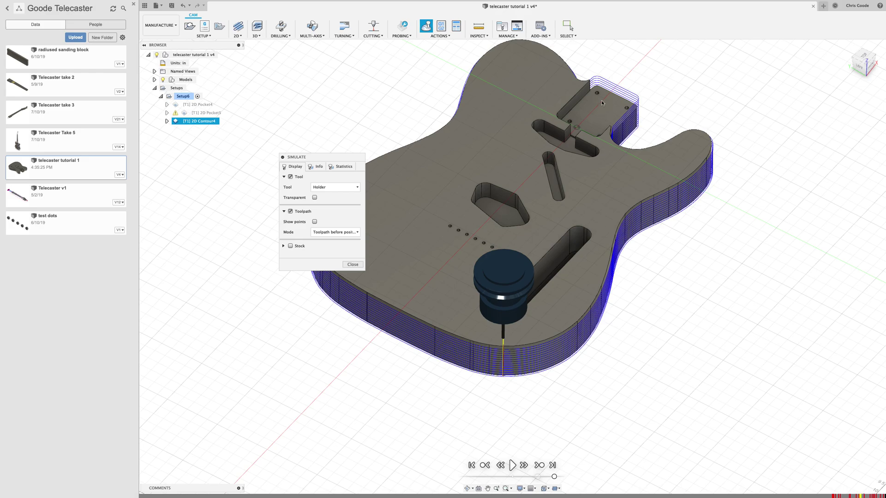
middle_click_drag(626, 207, 522, 366)
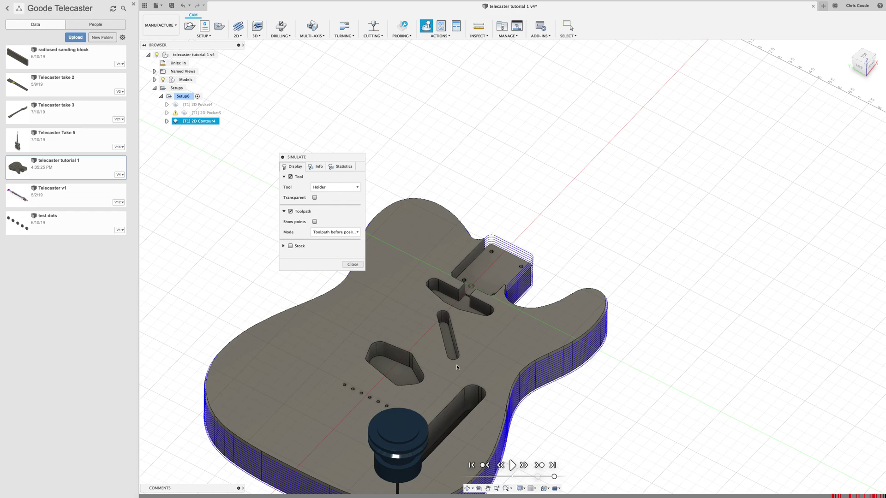
middle_click_drag(456, 365, 439, 265, "shift")
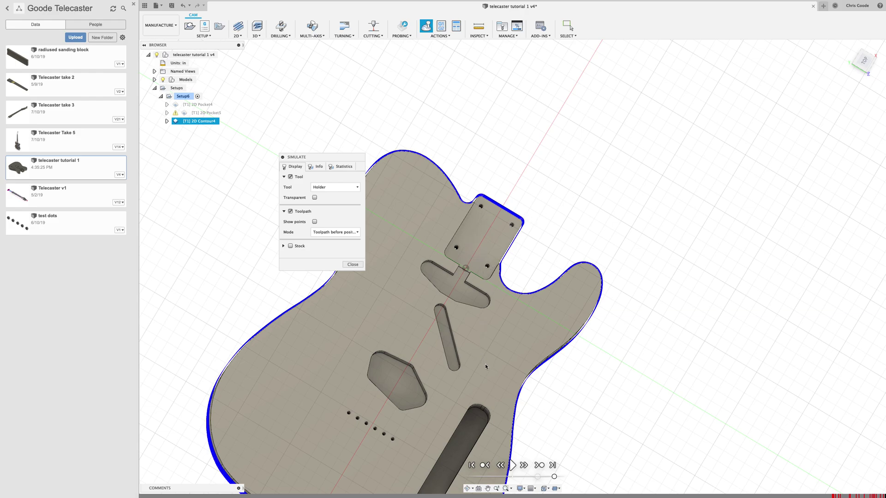
middle_click_drag(488, 383, 495, 240, "shift")
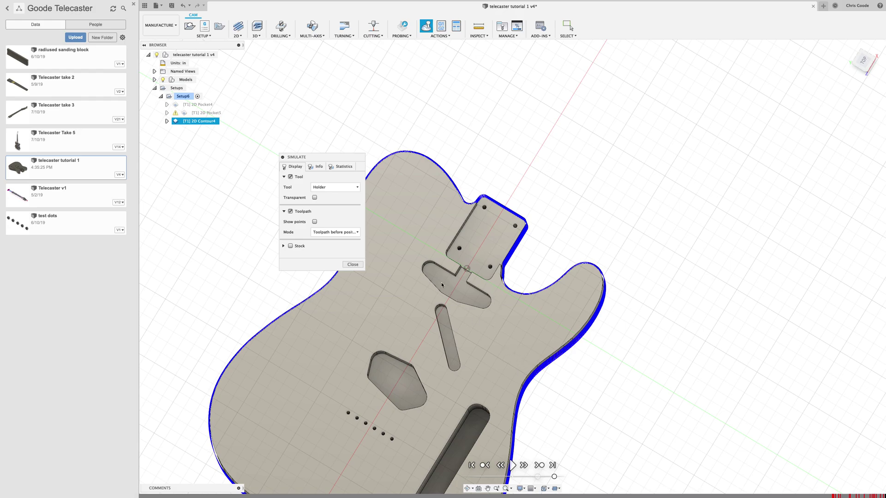
mouse_move(662, 8)
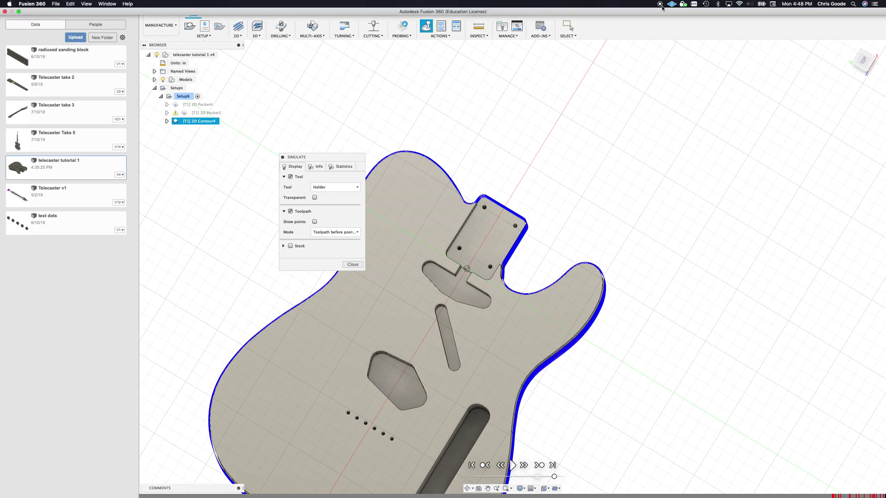